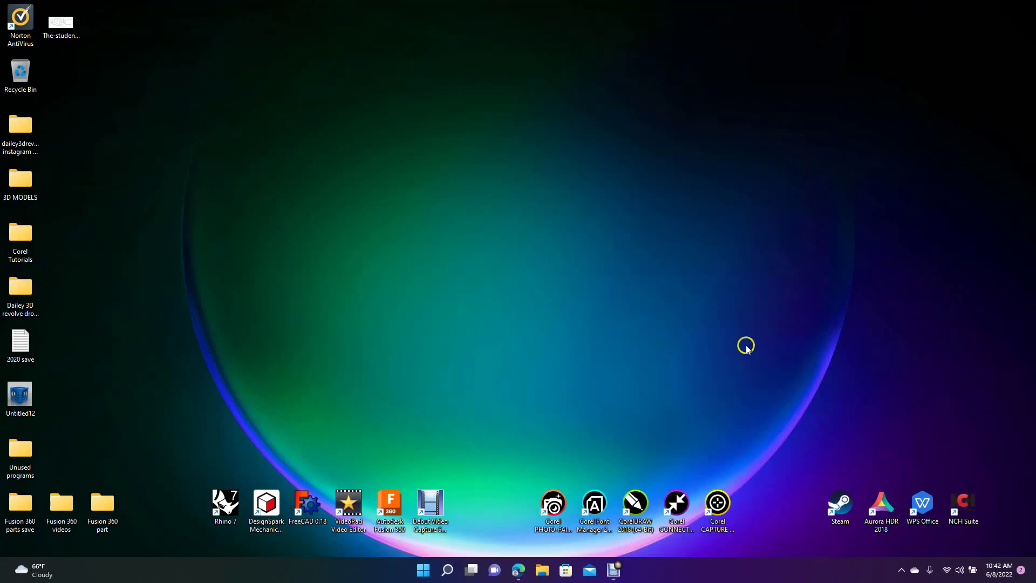
- Launch Autodesk Fusion 360 from its desktop icon to get an empty Untitled design
double_click(392, 504)
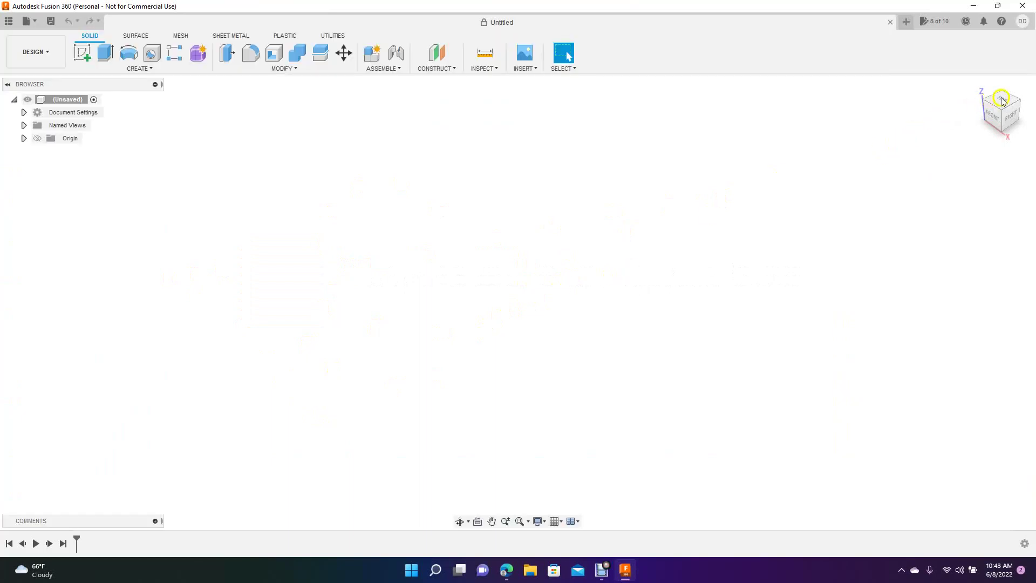
- Switch to the TOP view and start a new sketch on the XY plane
left_click(1002, 101)
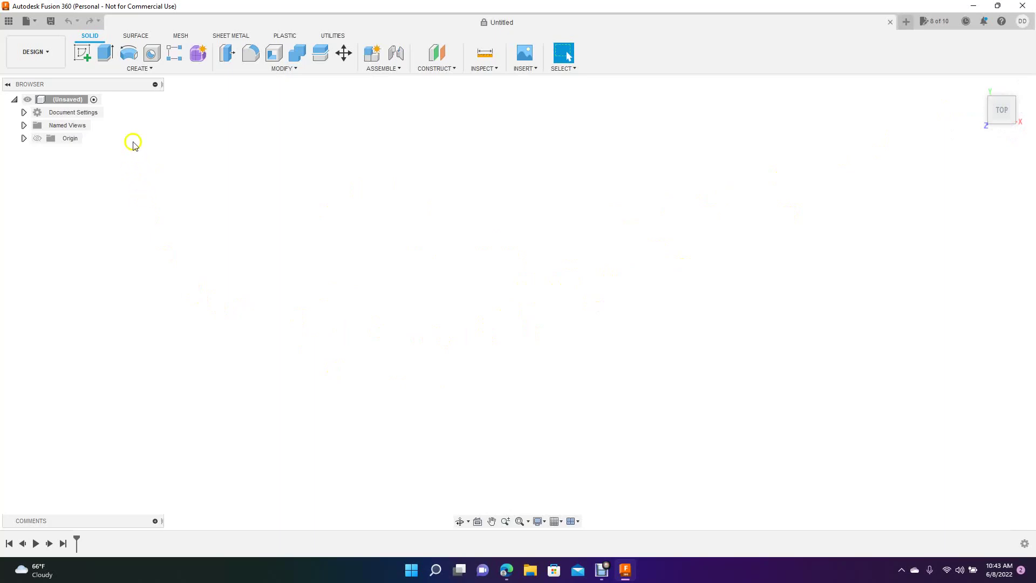
left_click(80, 54)
left_click(548, 272)
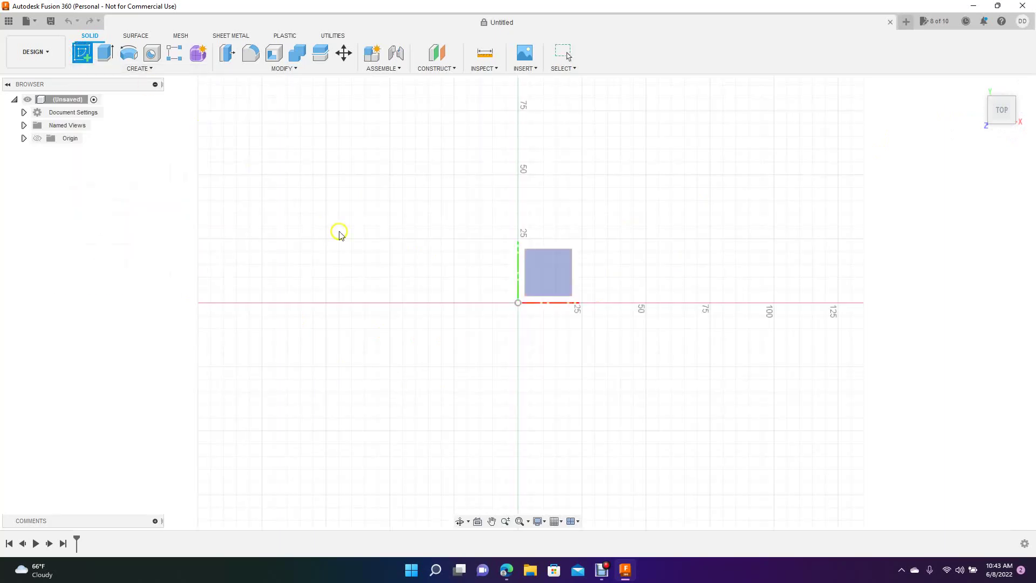
left_click(548, 273)
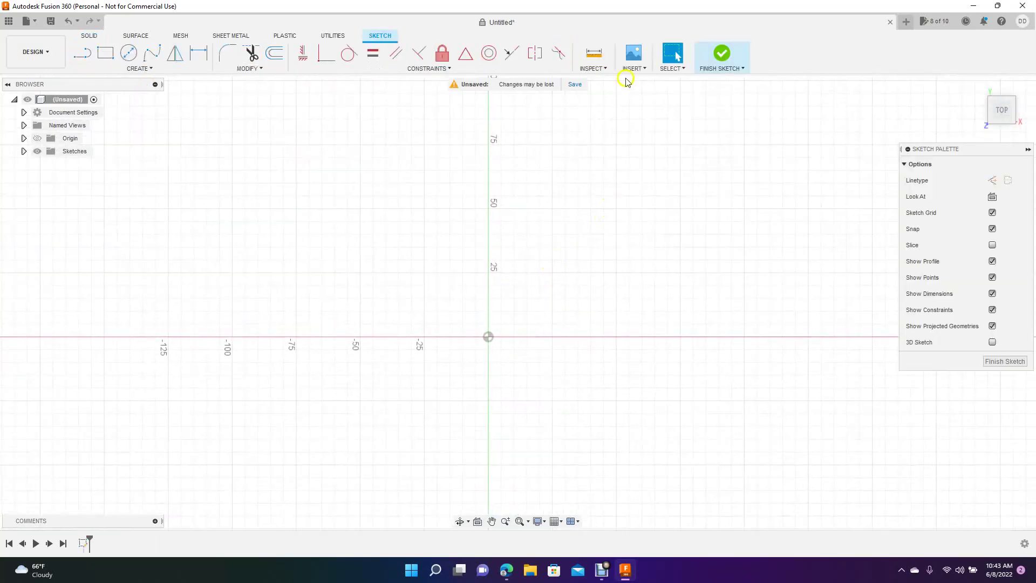
- Insert the flange drawing image as a canvas on the XY plane, enlarged around the origin
left_click(633, 54)
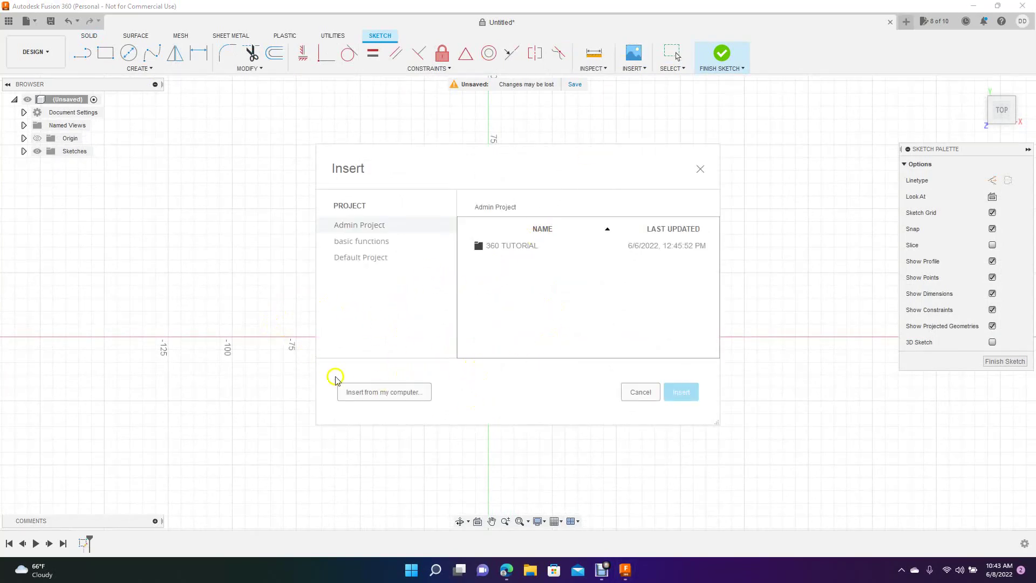
left_click(392, 392)
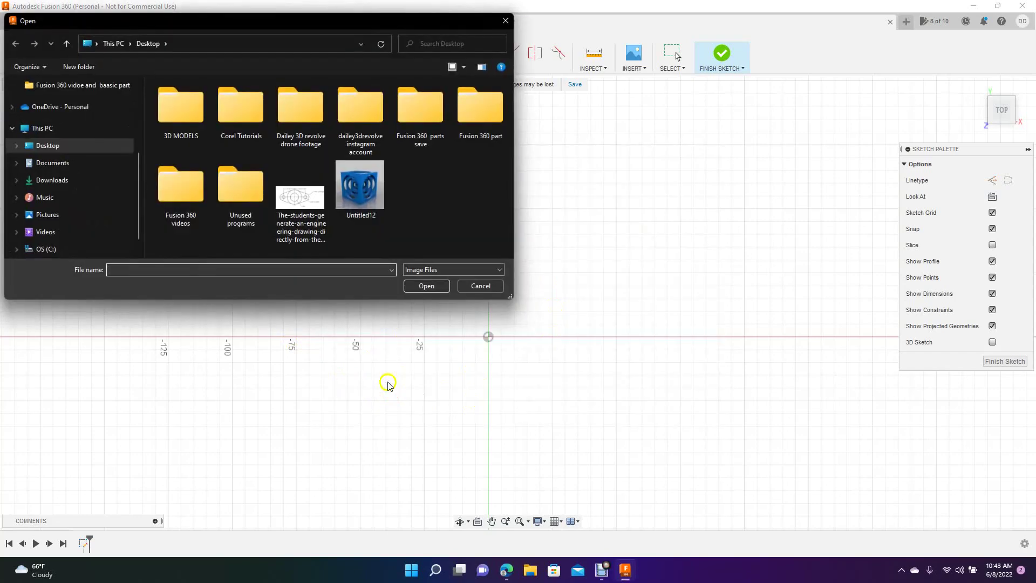
double_click(300, 202)
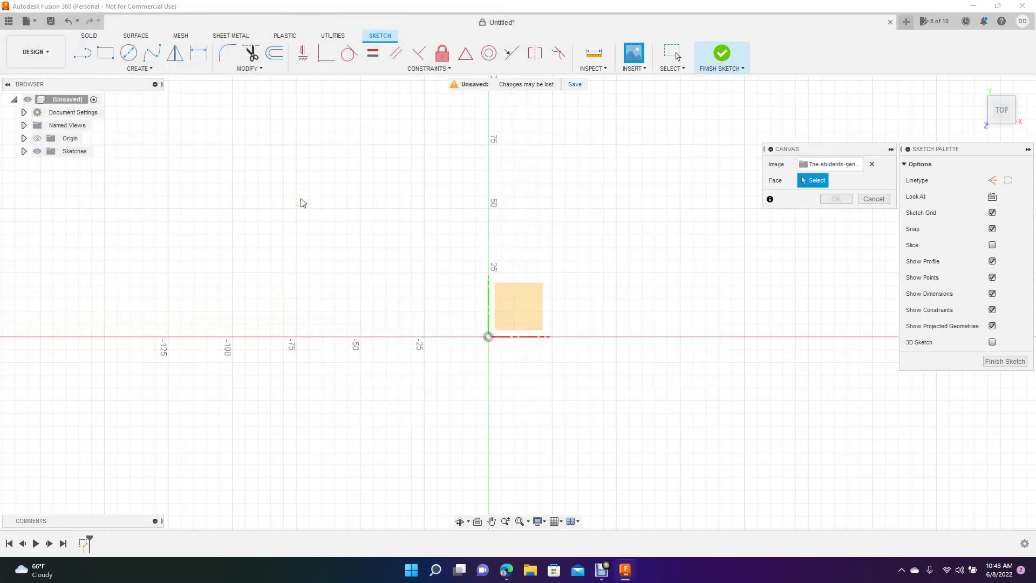
left_click(519, 312)
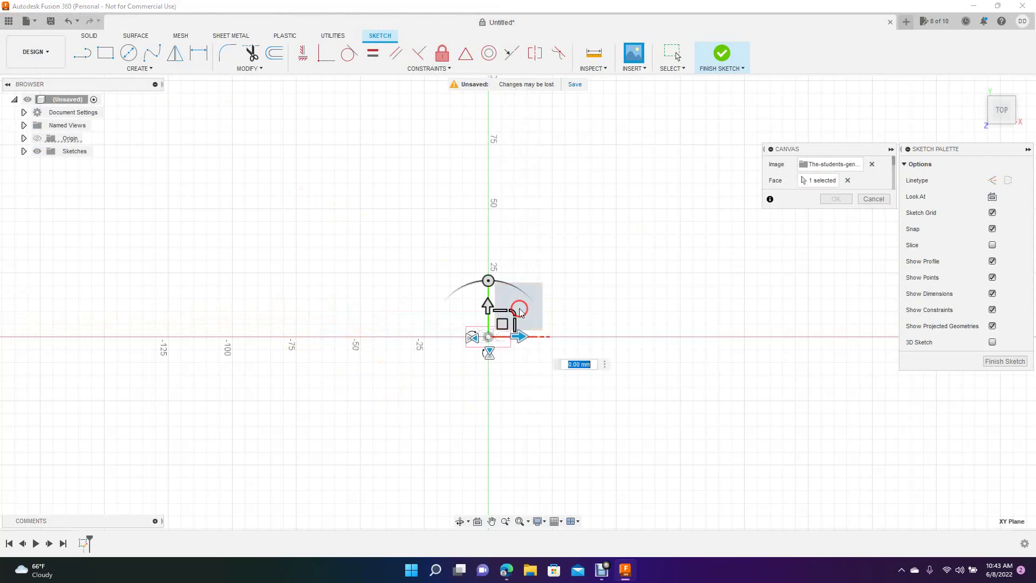
left_click(512, 311)
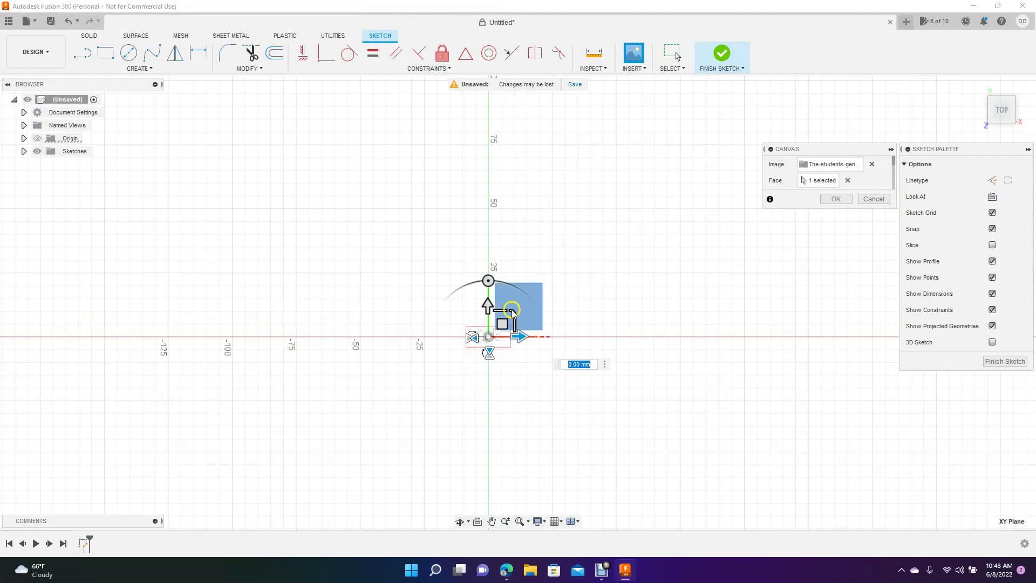
mouse_move(513, 309)
left_mouse_down()
mouse_move(620, 259)
mouse_move(768, 251)
mouse_move(870, 220)
left_mouse_up()
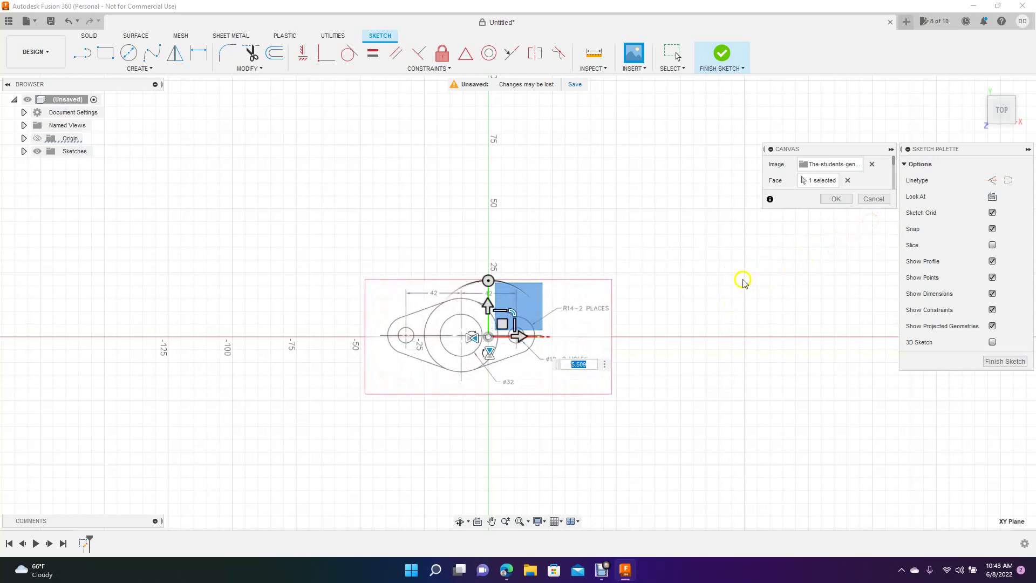
left_click(846, 200)
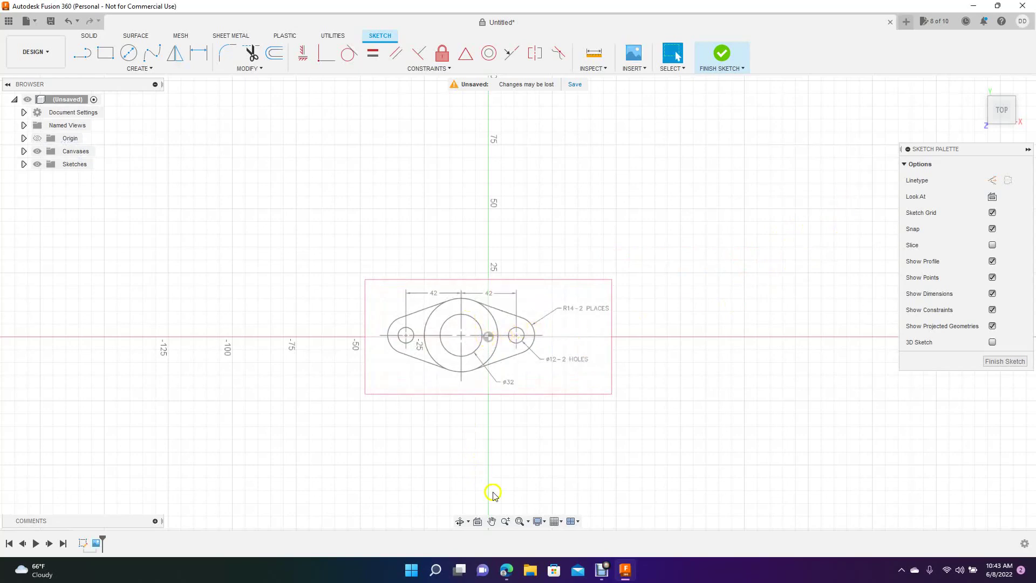
- Zoom in on the flange drawing and expand the Canvases list in the Browser
left_click(507, 521)
mouse_move(461, 341)
left_mouse_down()
mouse_move(449, 335)
mouse_move(569, 405)
mouse_move(512, 387)
left_mouse_up()
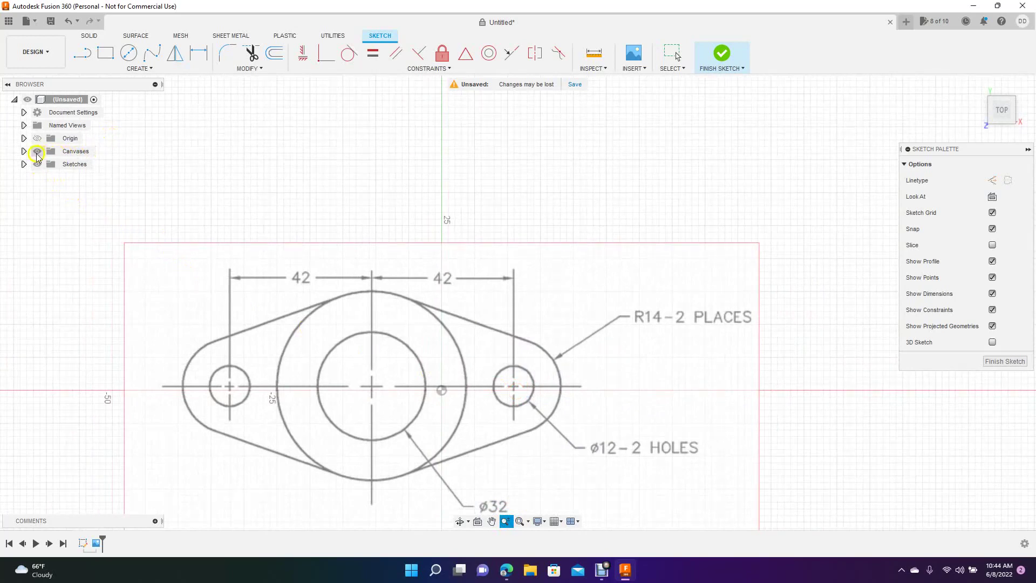
left_click(24, 151)
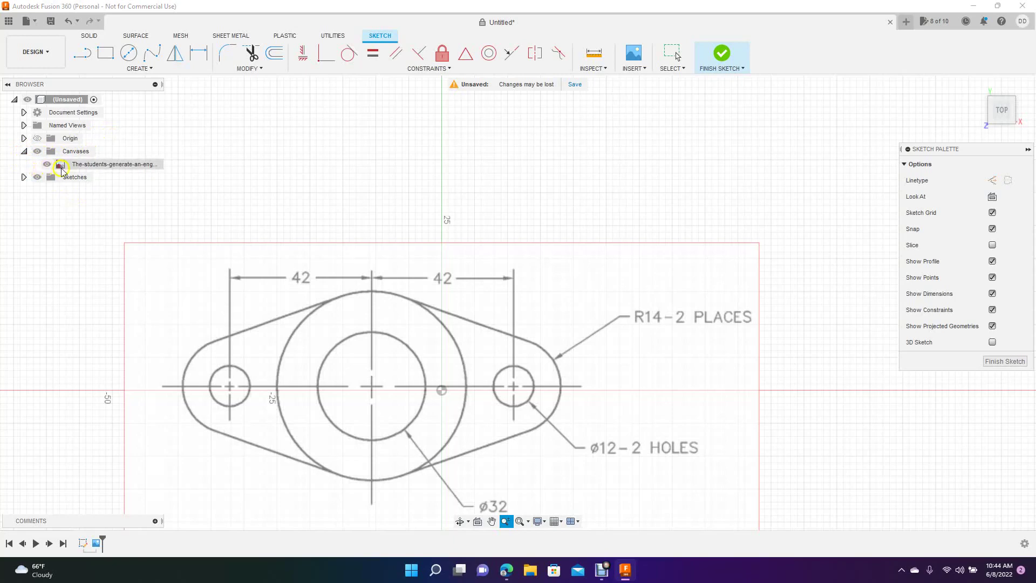
left_click(66, 167)
left_click(74, 165)
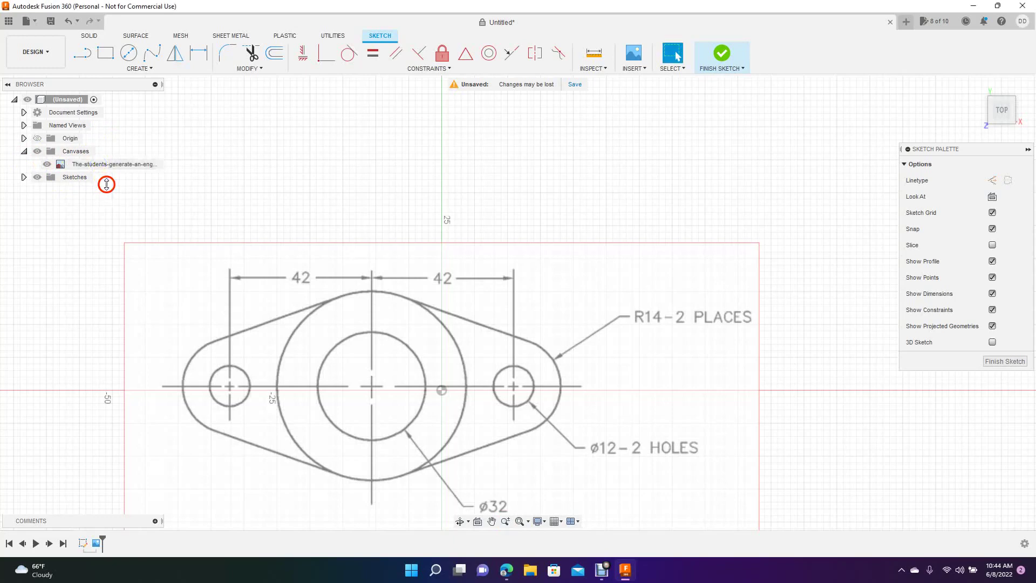
- Start calibrating the drawing canvas from its context menu
left_click(100, 166)
right_click(101, 166)
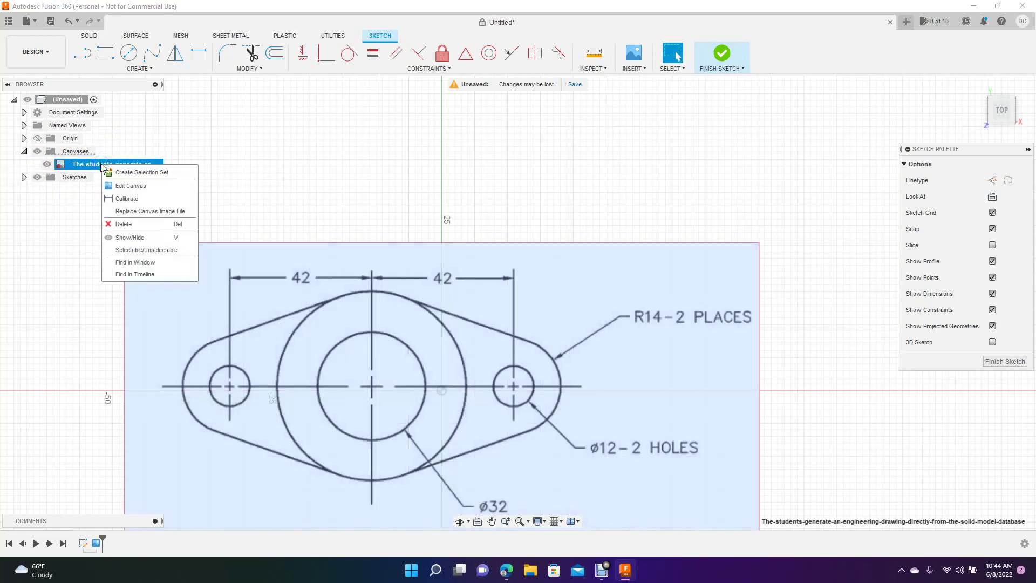
left_click(120, 191)
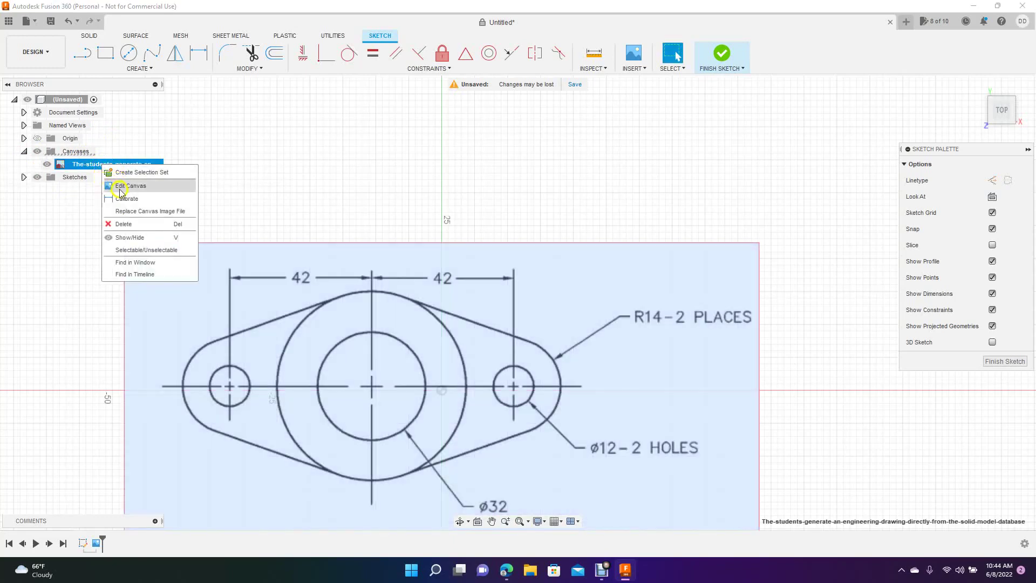
left_click(127, 199)
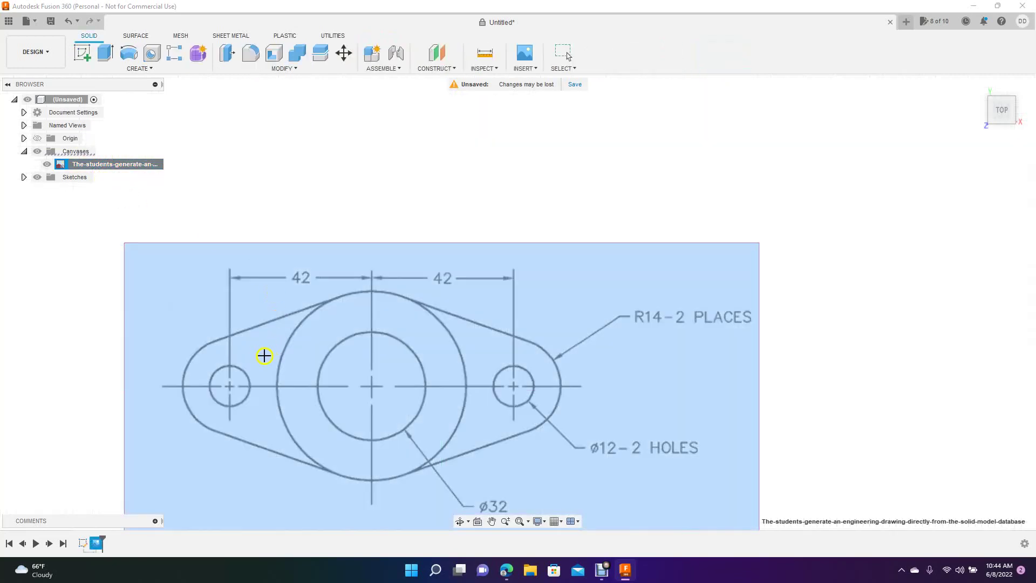
- Calibrate the canvas so the left hole centre to ring centre distance is 42 mm
left_click(229, 386)
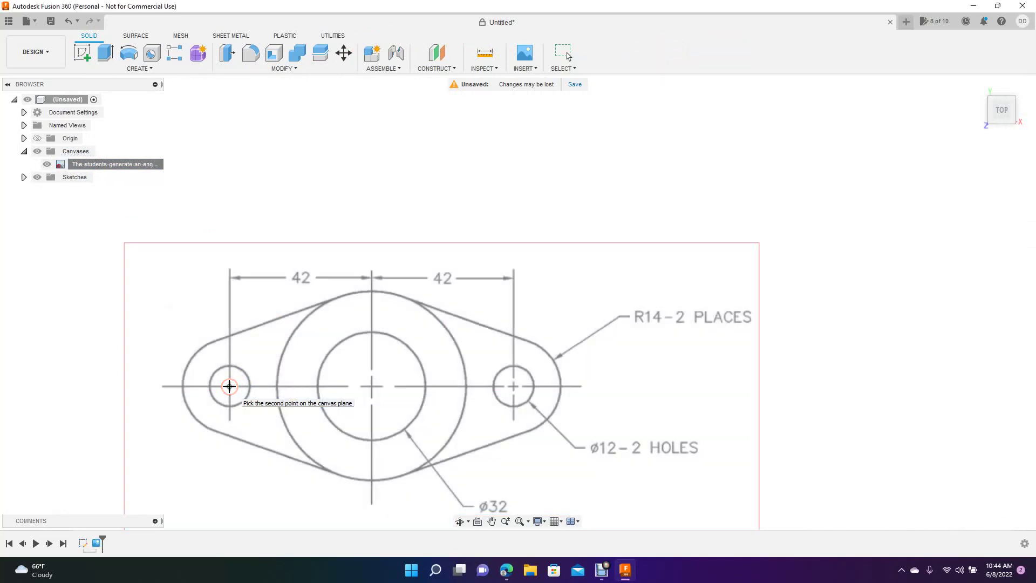
left_click(369, 386)
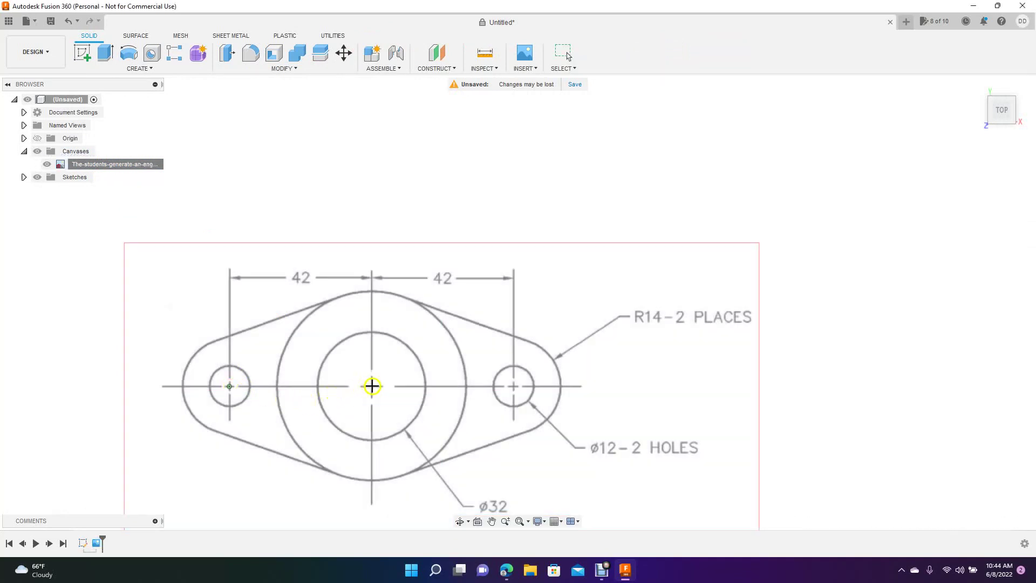
left_click(372, 386)
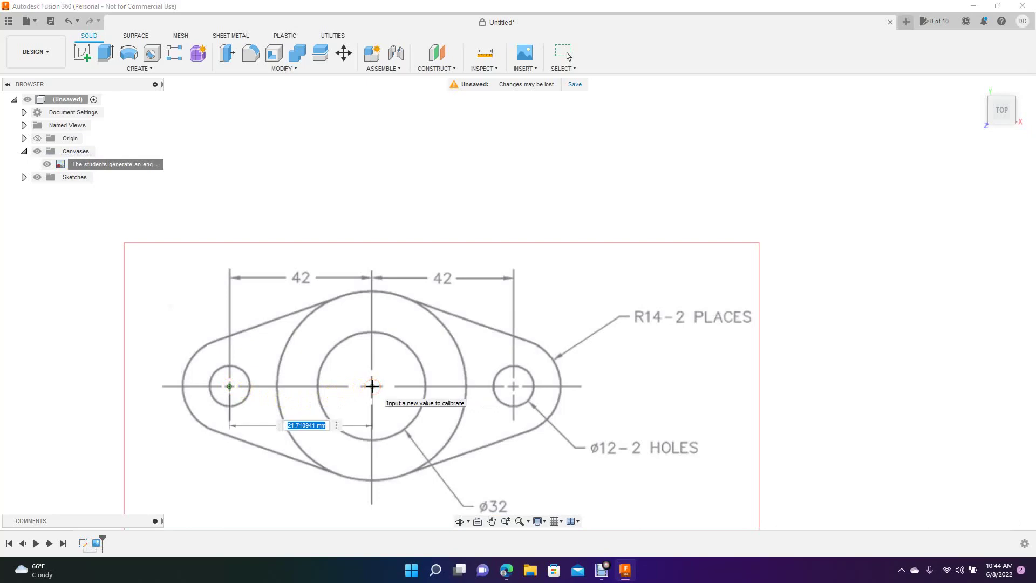
type("42")
key("Return")
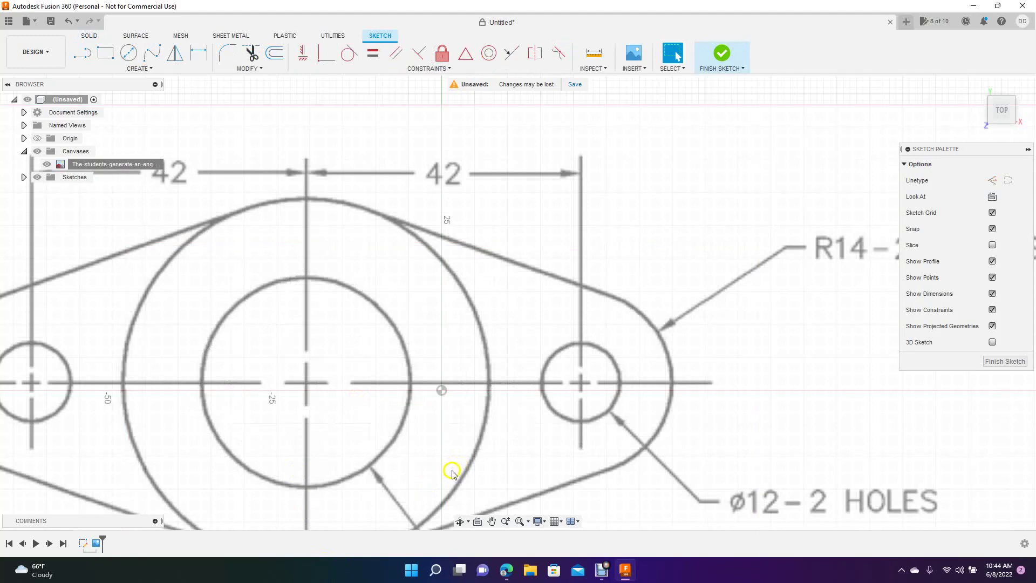
left_click(519, 521)
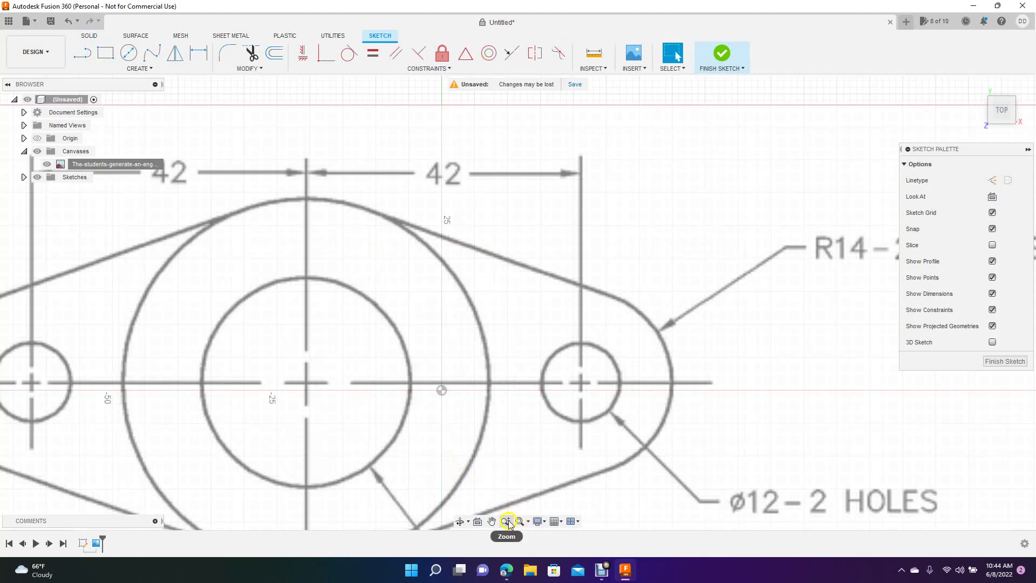
- Zoom out and draw a 32 mm centre-diameter circle at the ring centre
left_click(505, 521)
mouse_move(340, 359)
left_mouse_down()
mouse_move(347, 370)
mouse_move(331, 340)
left_mouse_up()
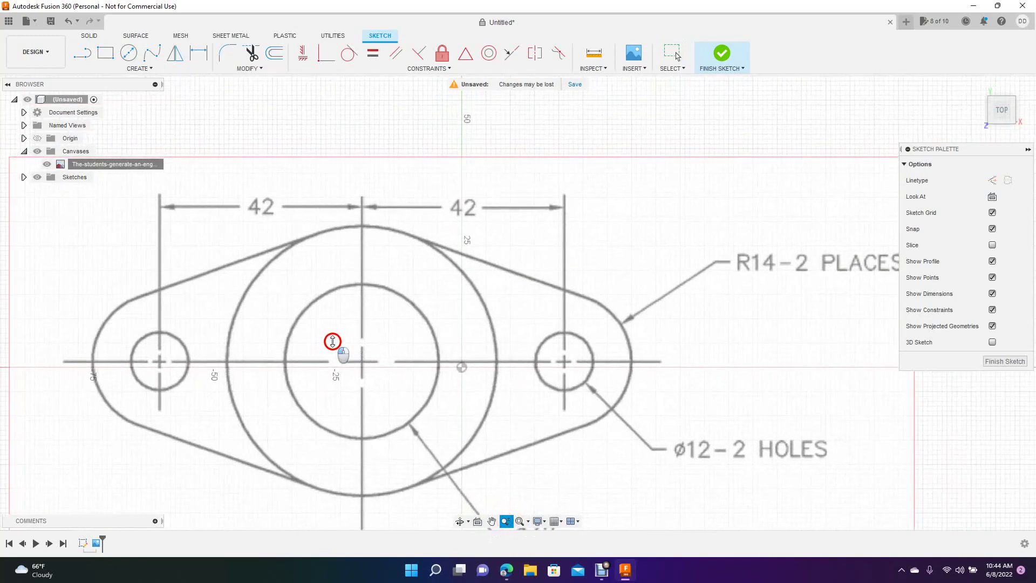
key("Escape")
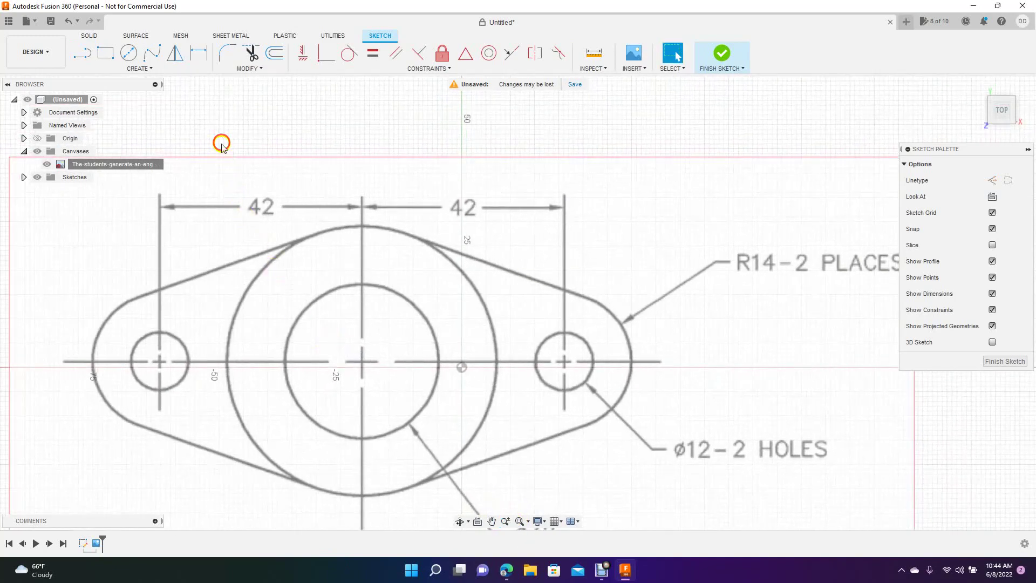
key("Escape")
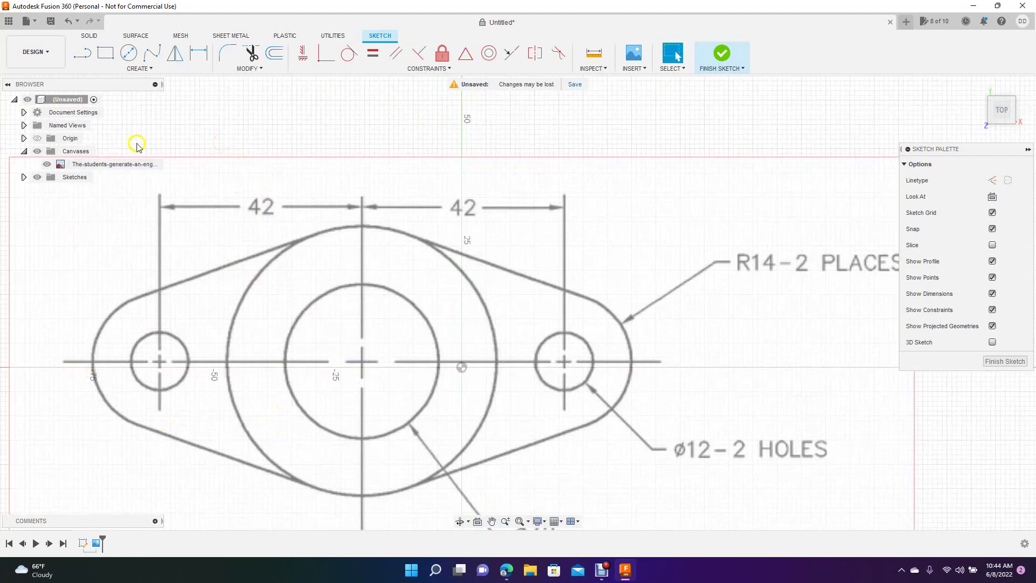
left_click(130, 54)
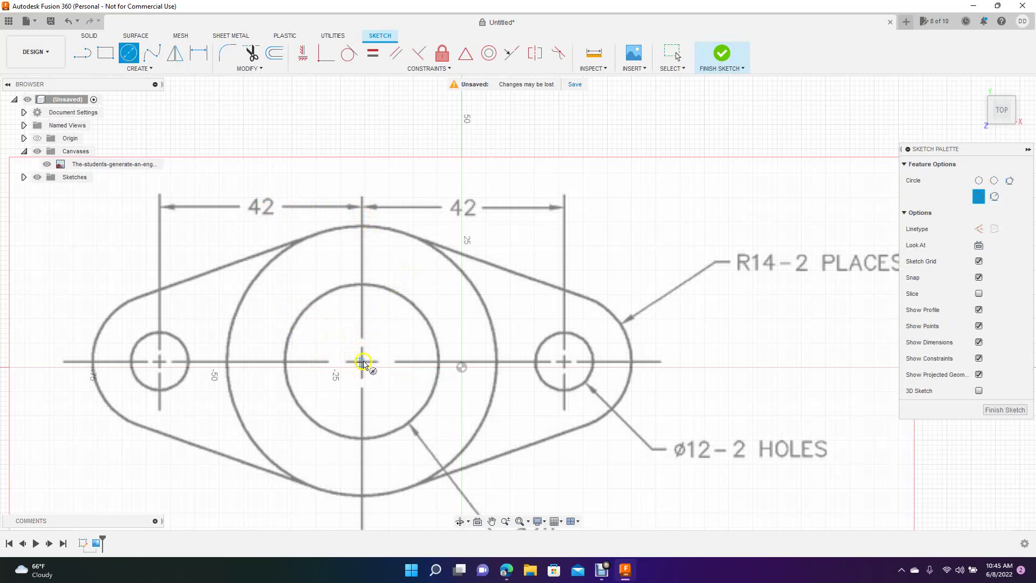
left_click(363, 363)
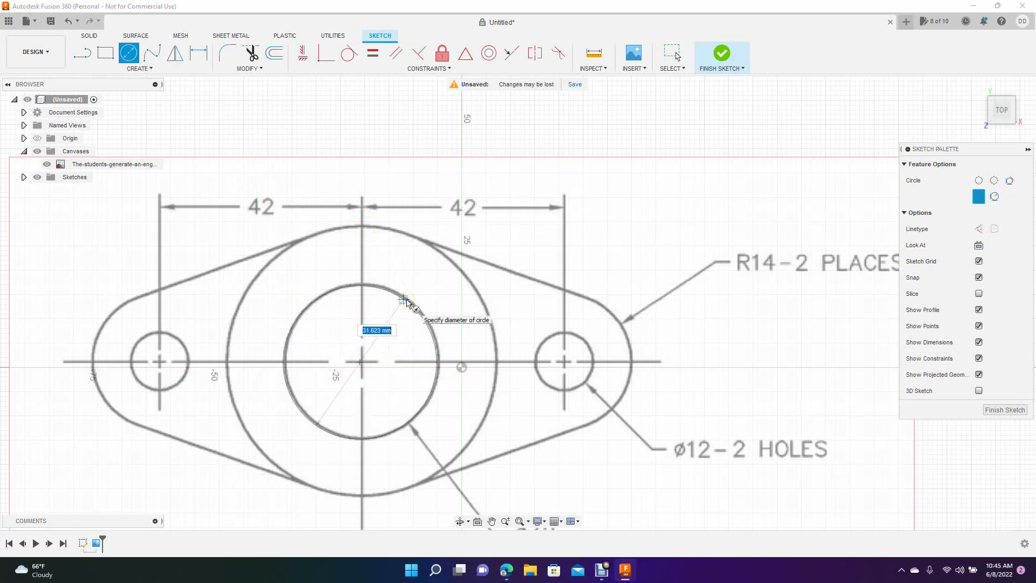
key("Return")
key("Escape")
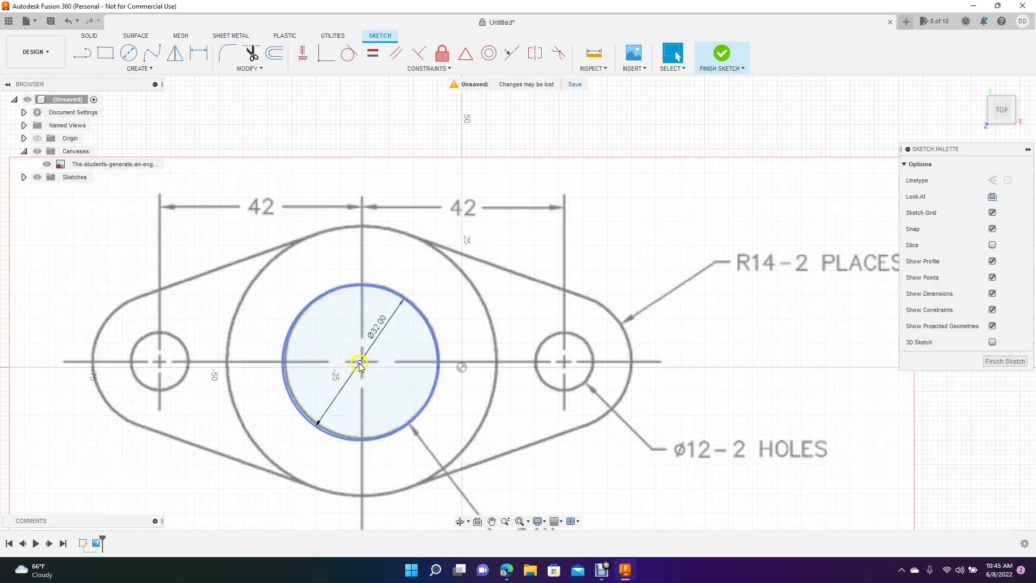
- Draw a concentric 56 mm circle around the ring centre
left_click(129, 54)
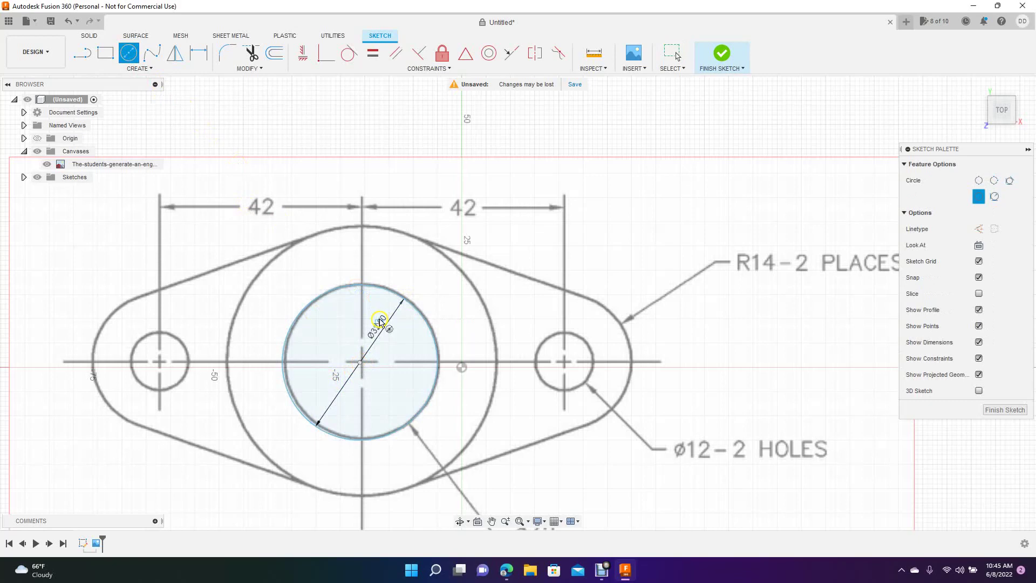
left_click(360, 361)
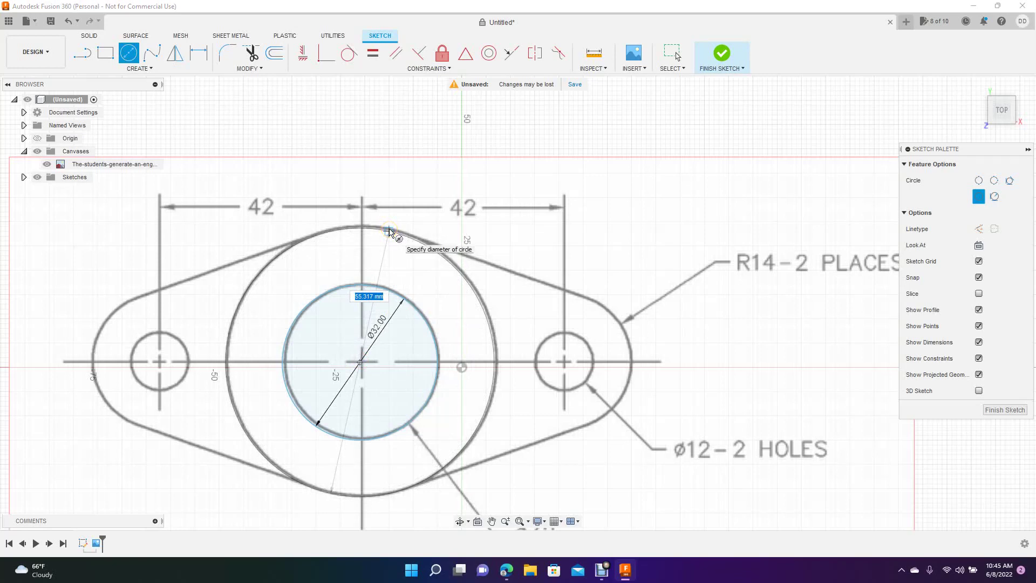
type("56")
key("Return")
key("Escape")
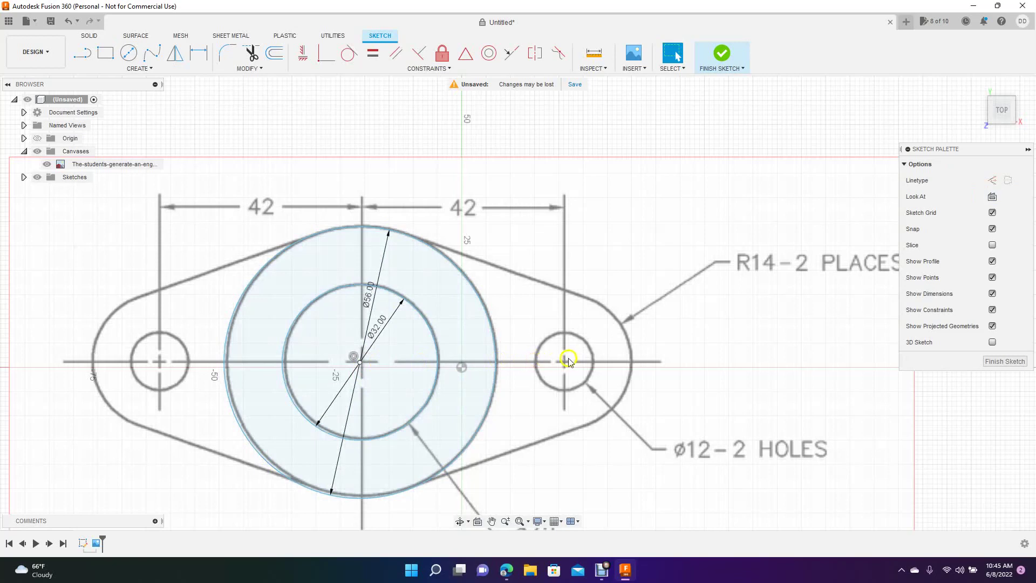
- Draw a 12 mm circle on the right hole centre
left_click(128, 52)
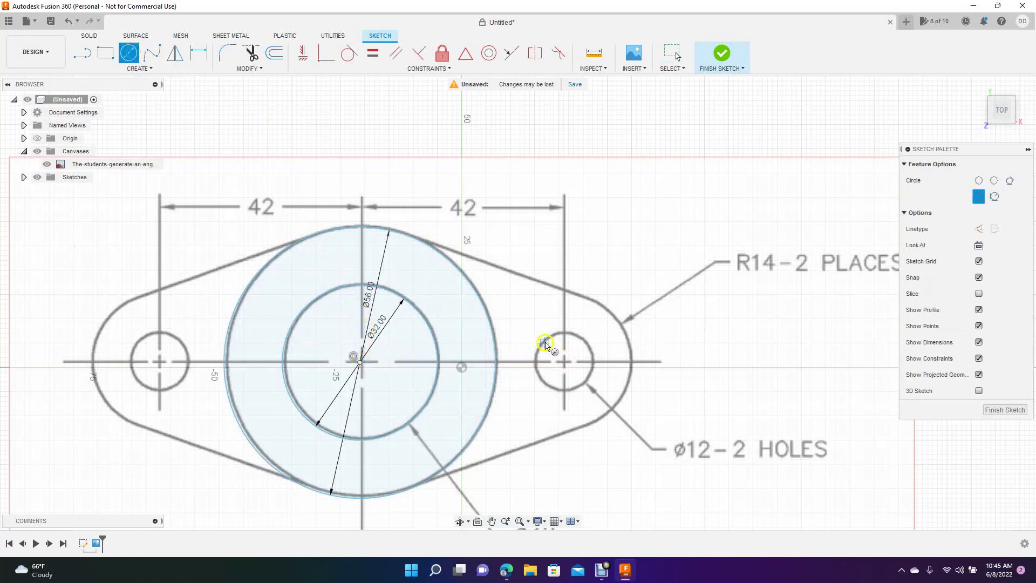
left_click(565, 361)
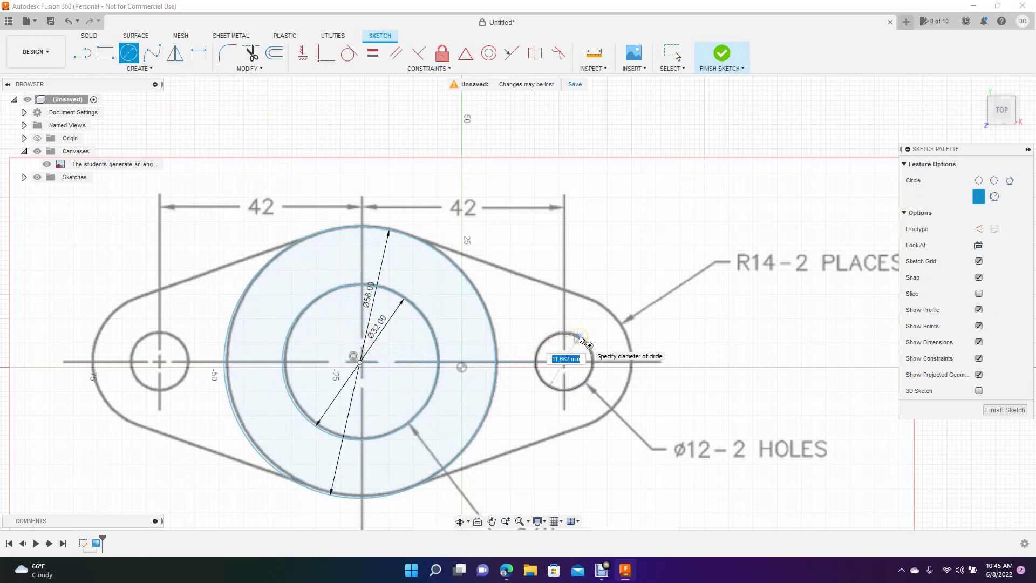
type("12")
key("Return")
key("Escape")
- Draw a matching 12 mm circle on the left hole centre
left_click(165, 391)
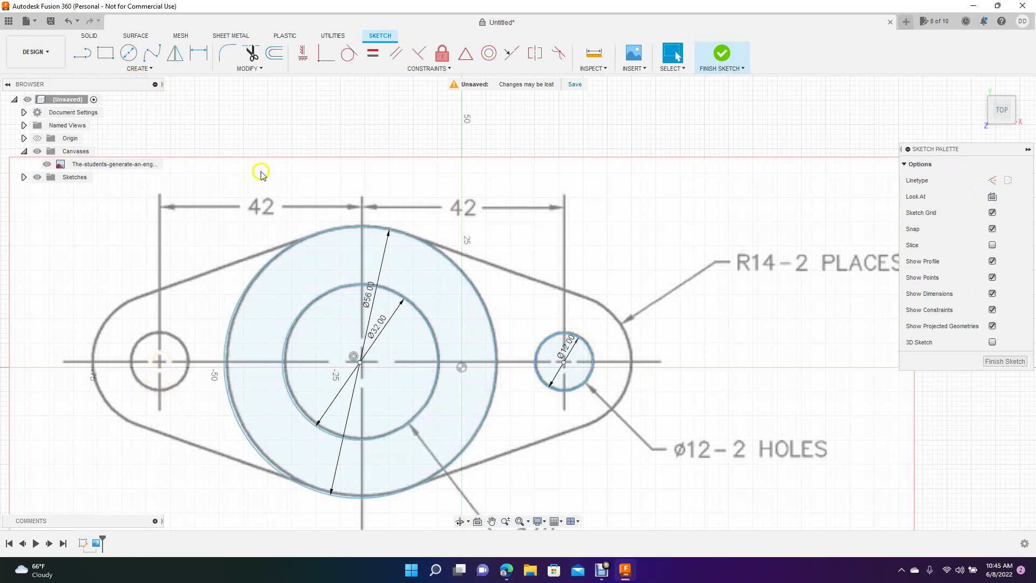
right_click(171, 374)
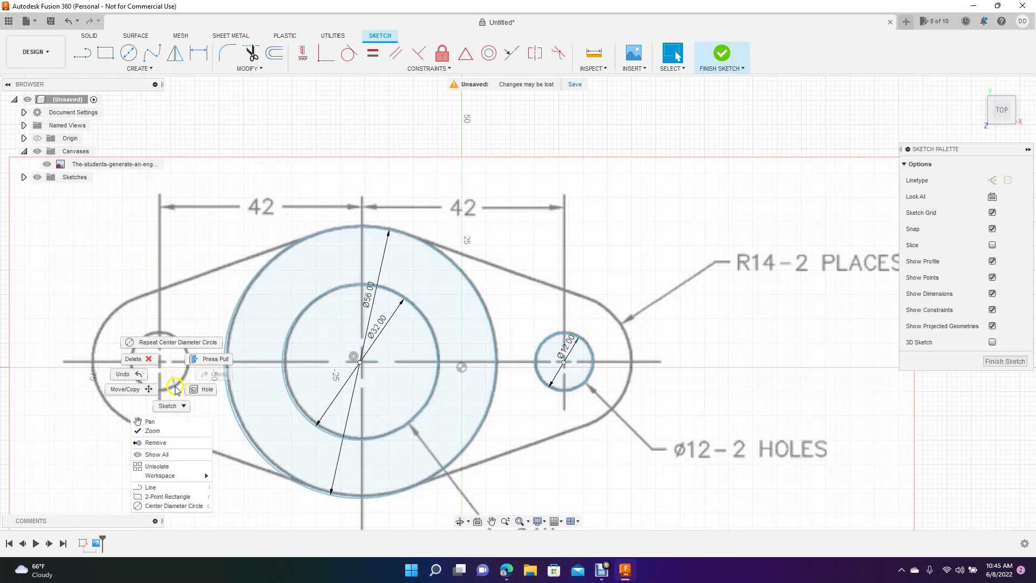
left_click(172, 405)
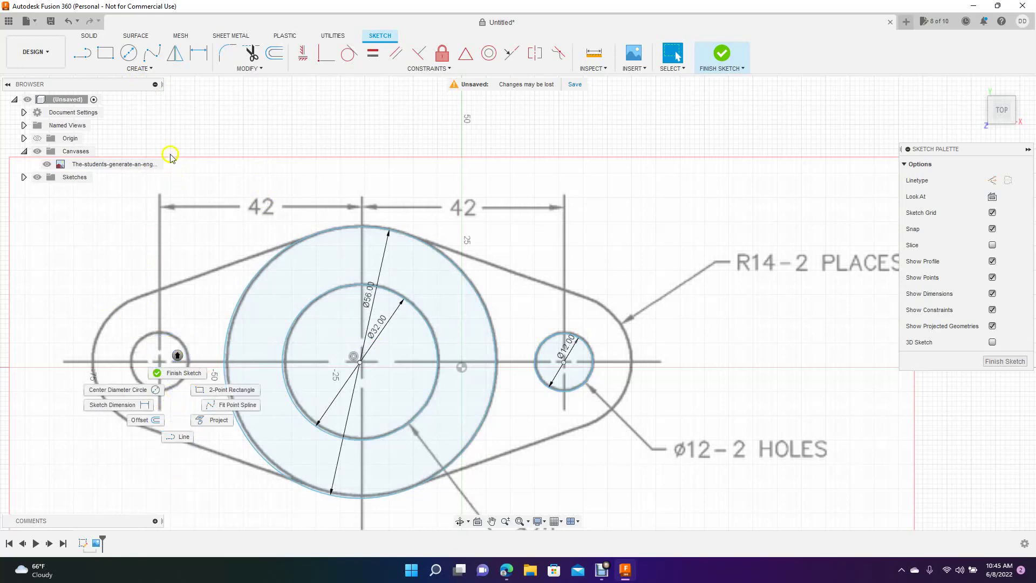
left_click(130, 55)
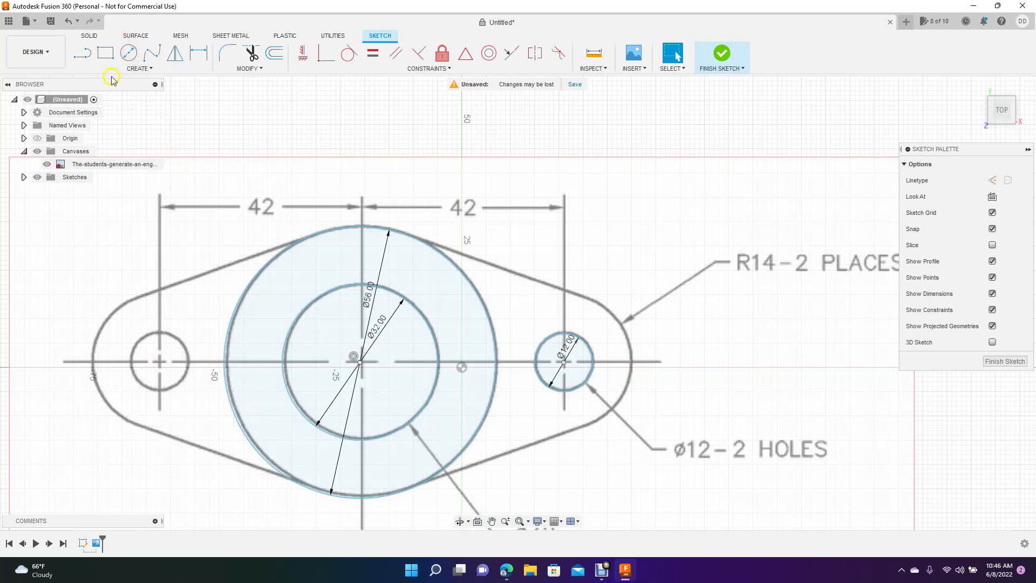
left_click(130, 55)
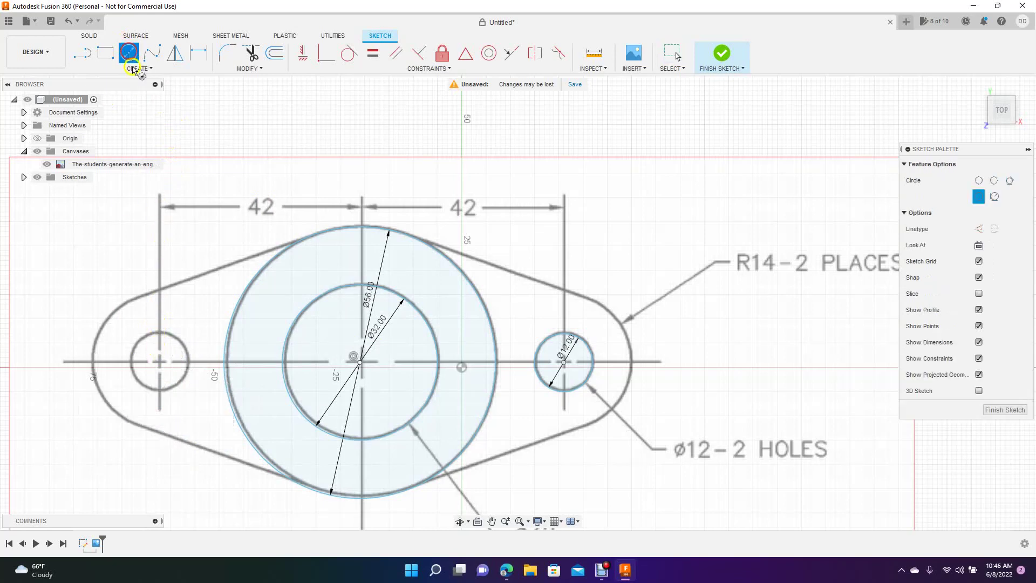
left_click(160, 360)
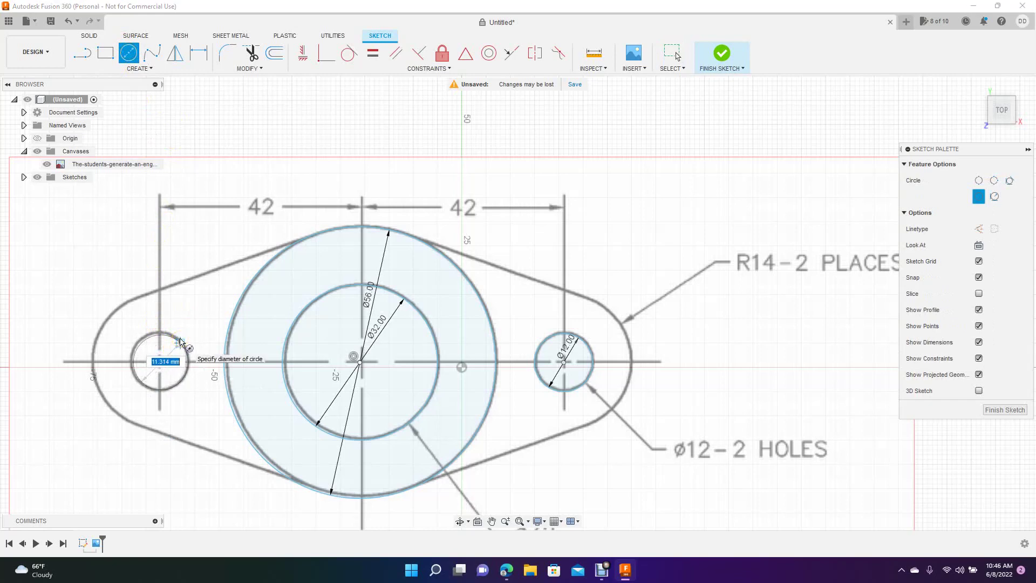
type("12")
key("Return")
key("Escape")
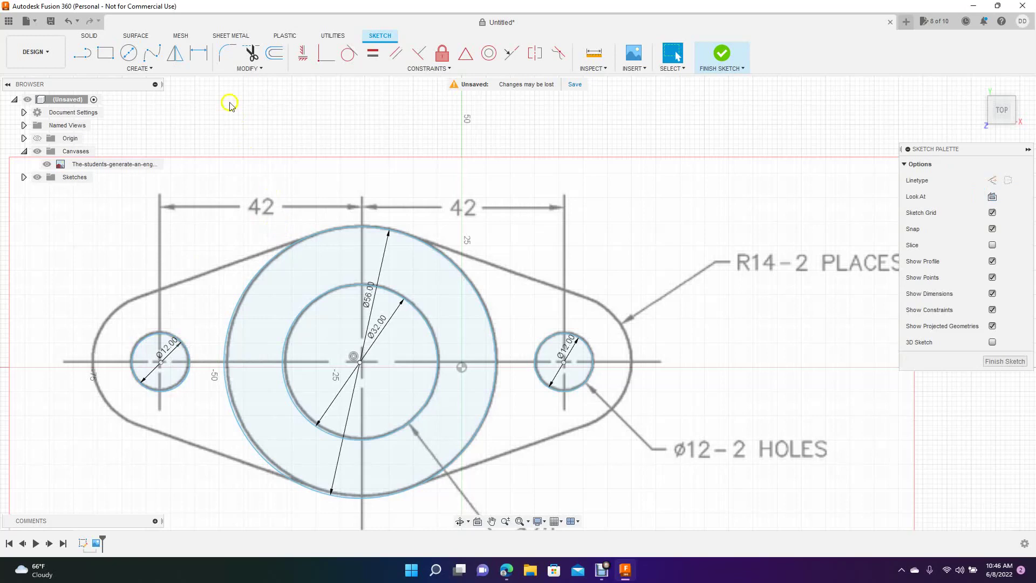
- Dimension the two hole centres 84 mm apart
left_click(197, 52)
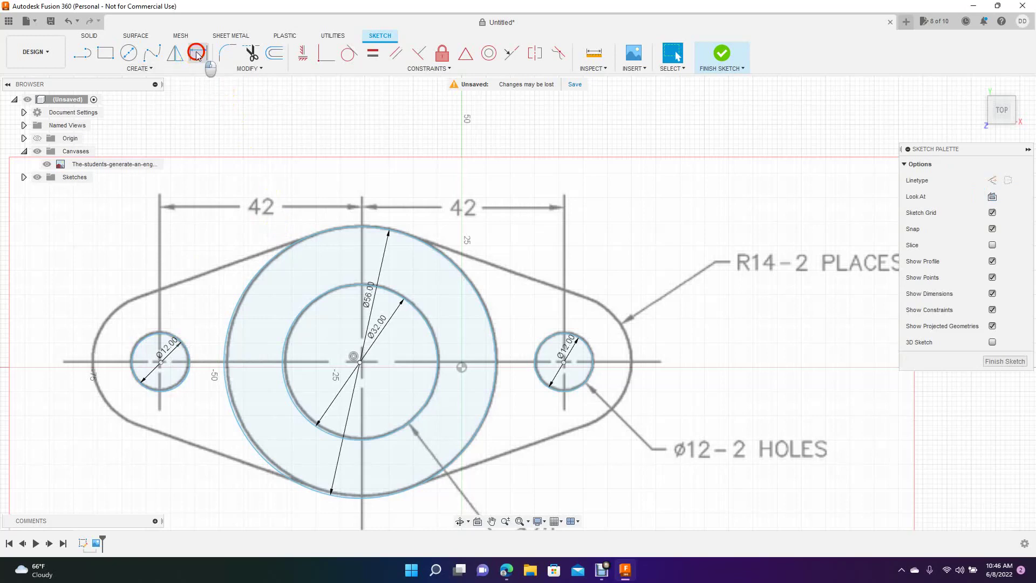
left_click(161, 363)
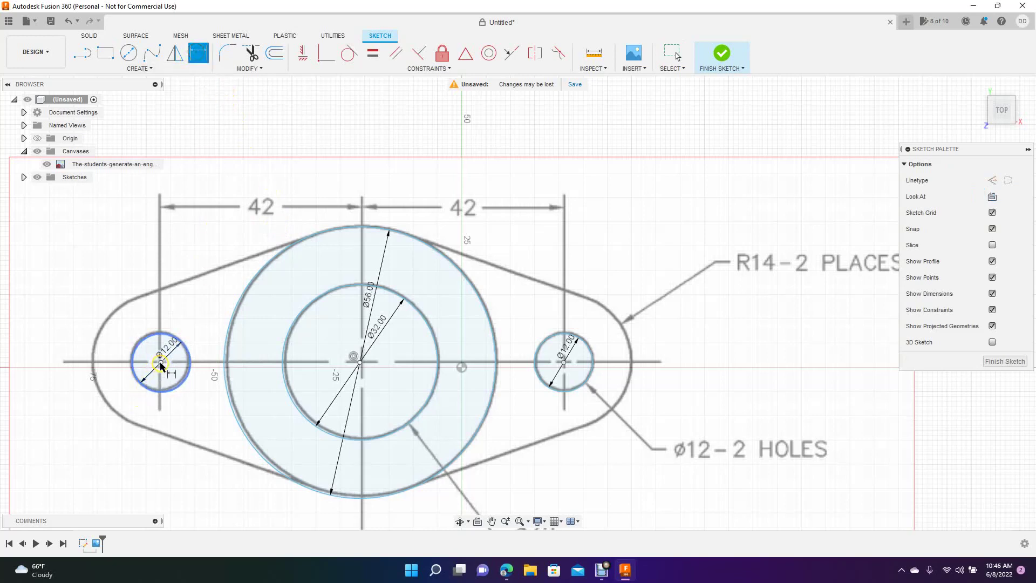
left_click(162, 364)
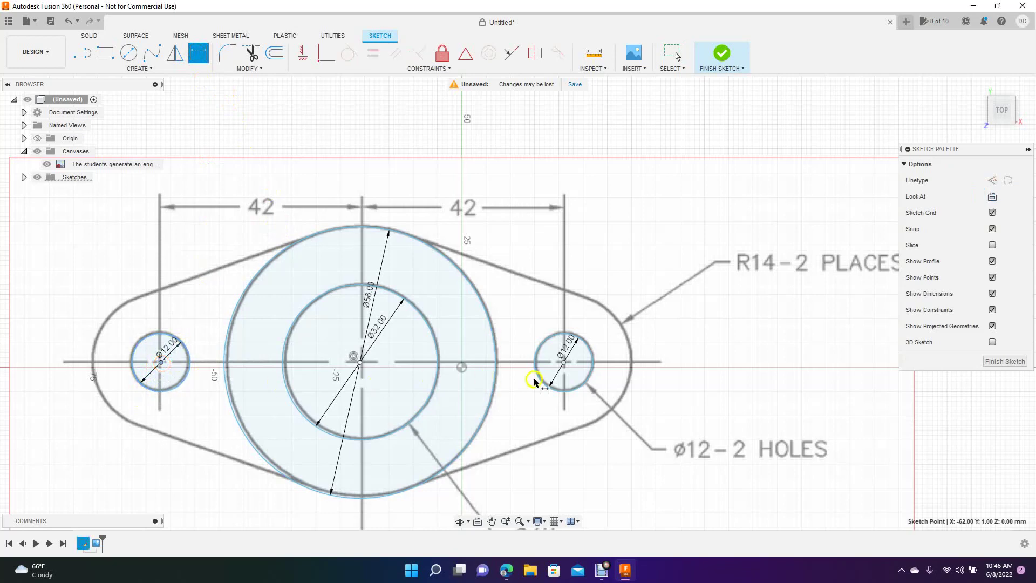
left_click(563, 362)
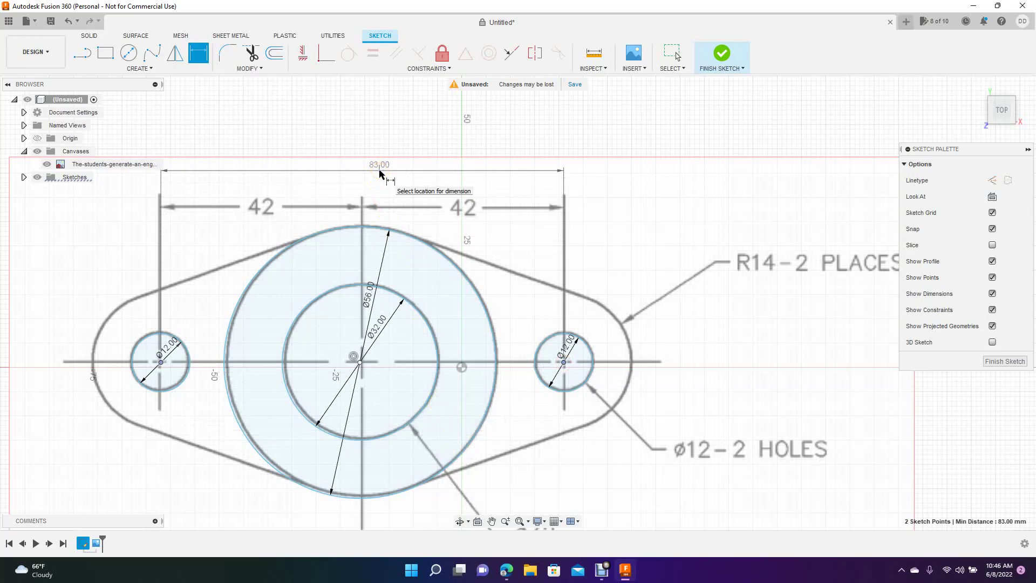
left_click(380, 172)
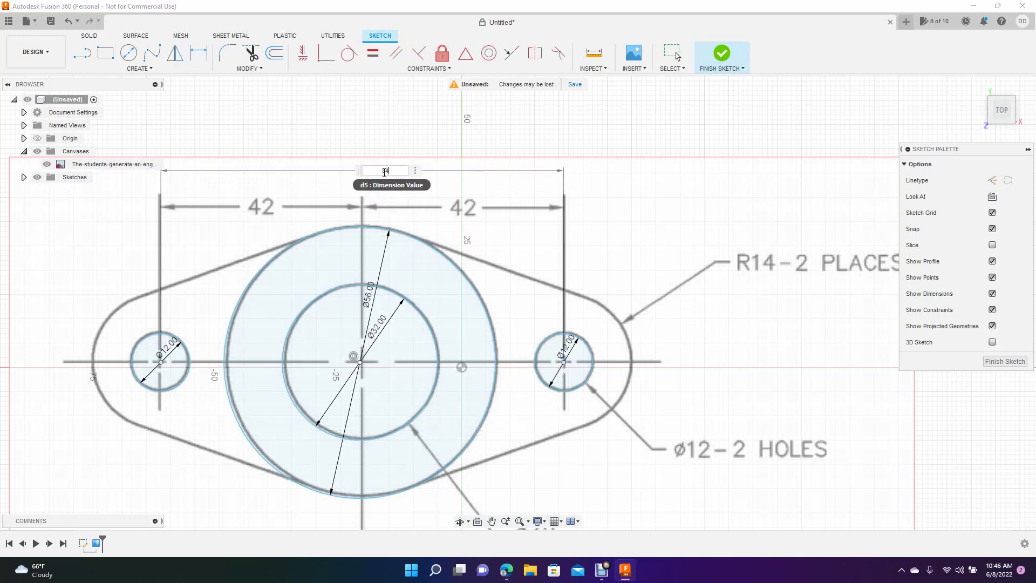
type("84")
key("Return")
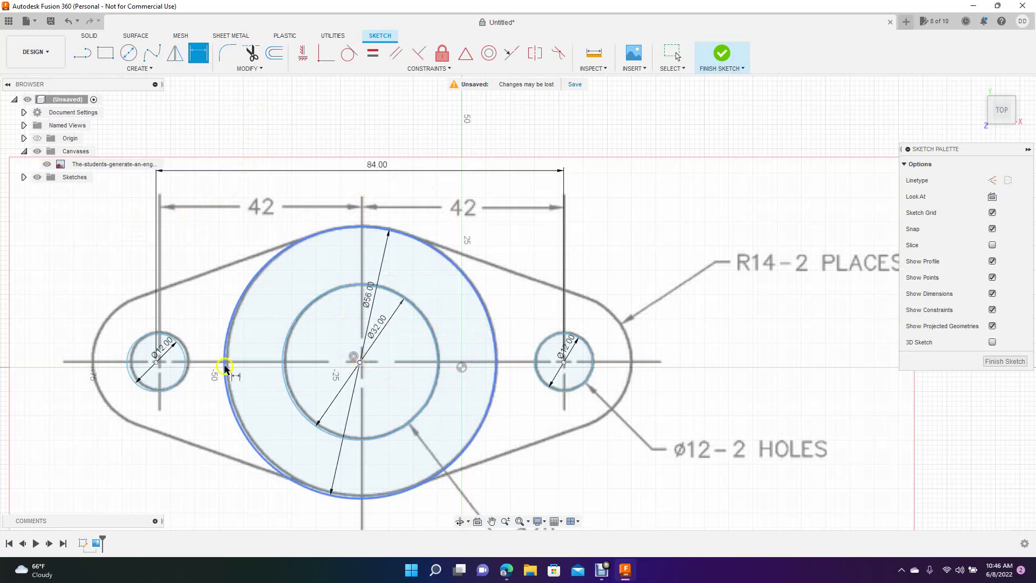
- Dimension each hole centre 42 mm from the ring centre, left and right
left_click(193, 329)
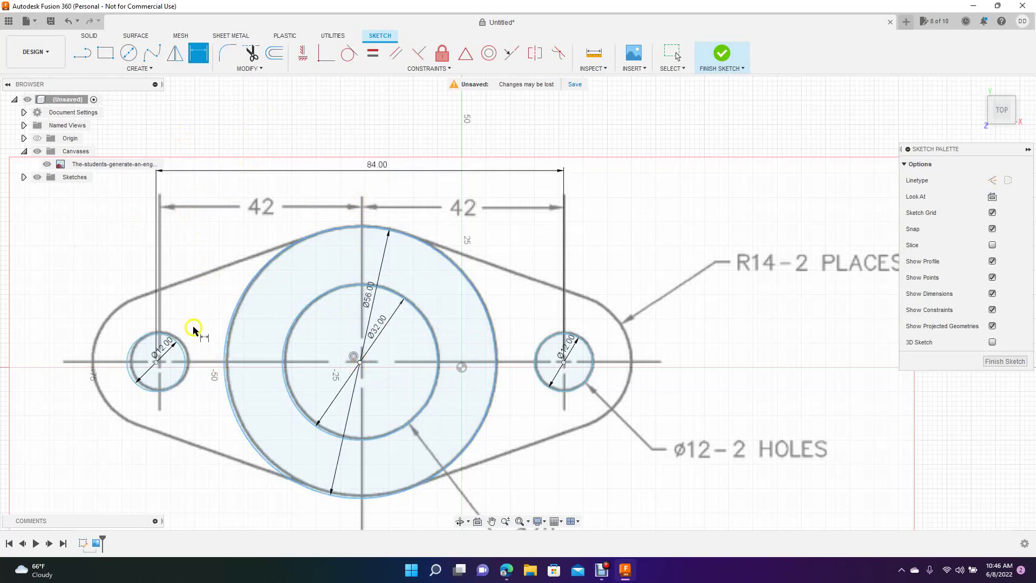
left_click(157, 361)
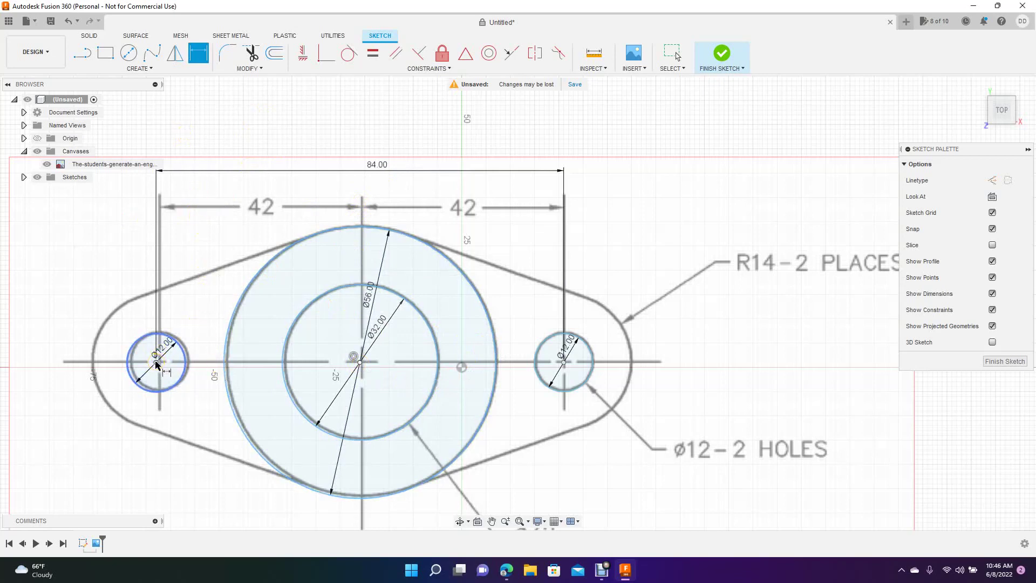
left_click(360, 362)
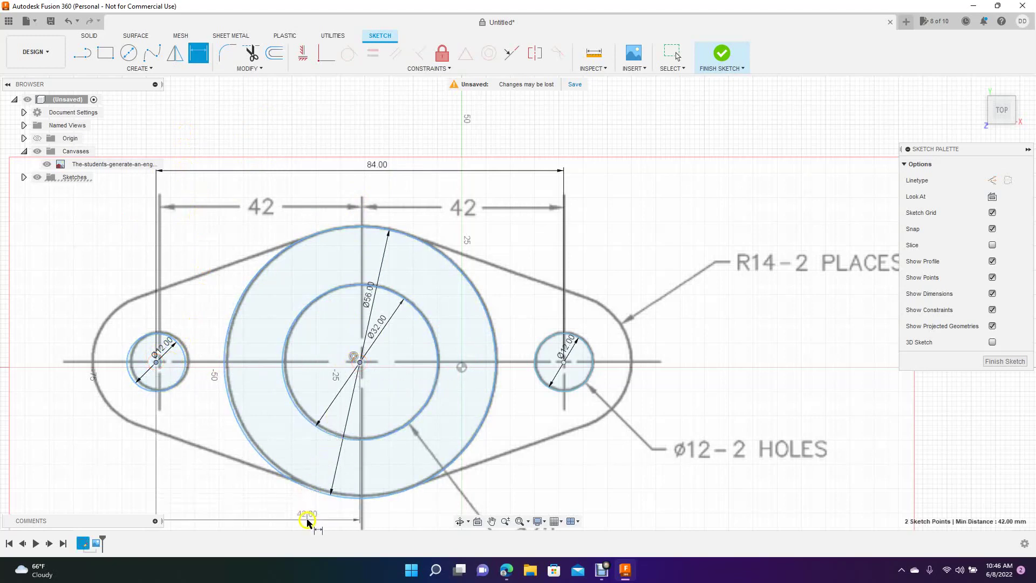
left_click(310, 529)
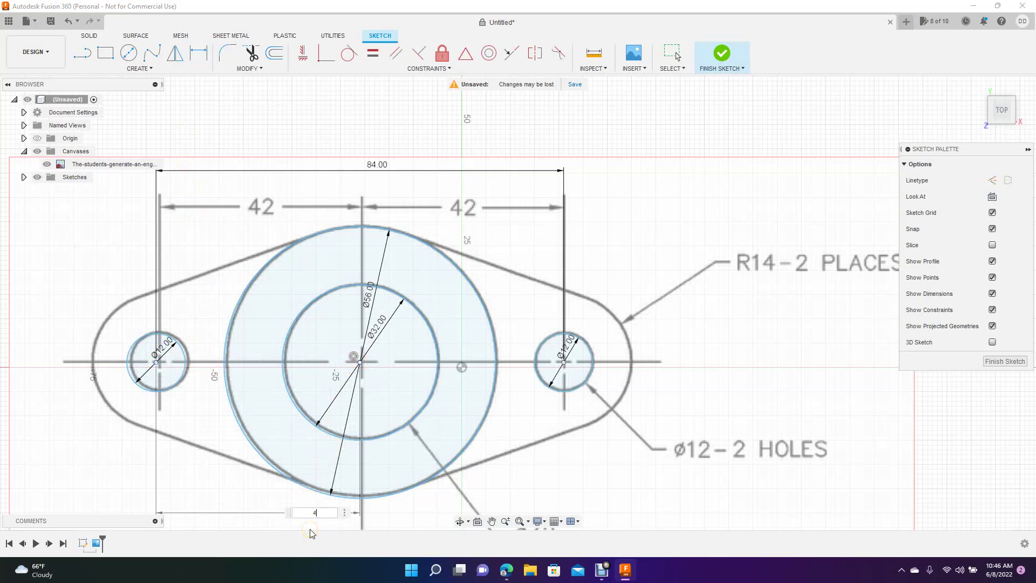
type("42")
key("Return")
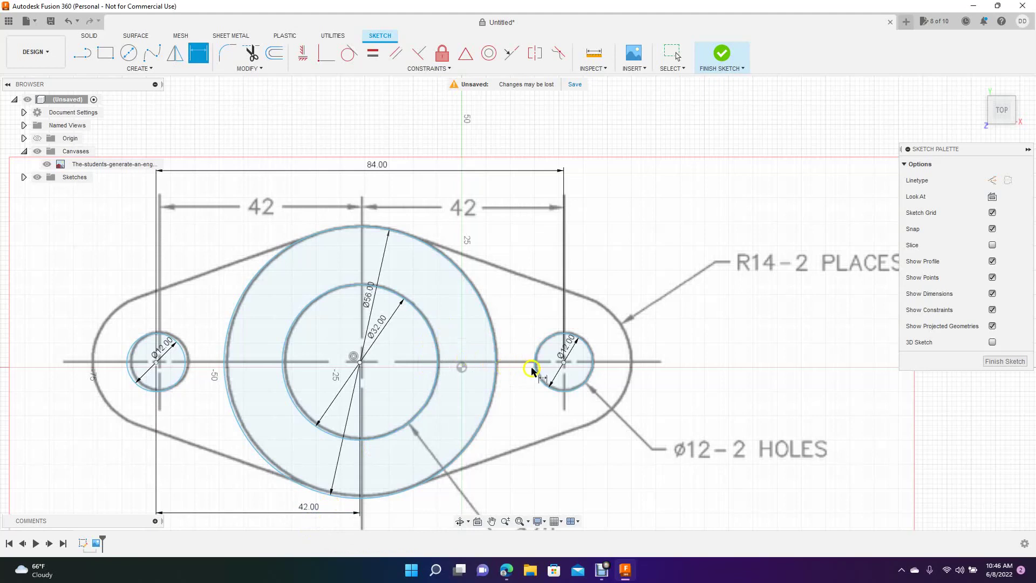
left_click(565, 362)
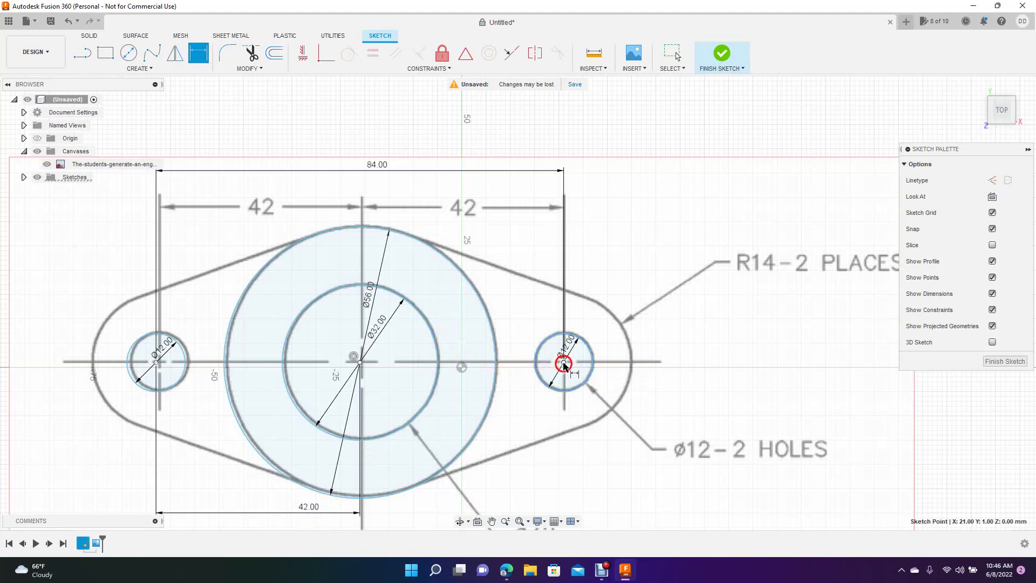
left_click(358, 362)
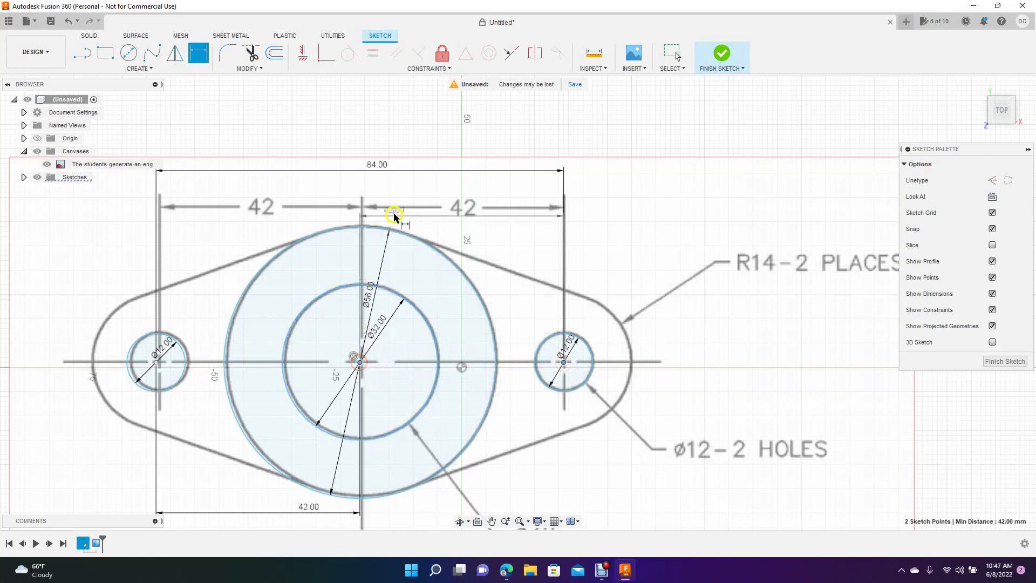
left_click(390, 126)
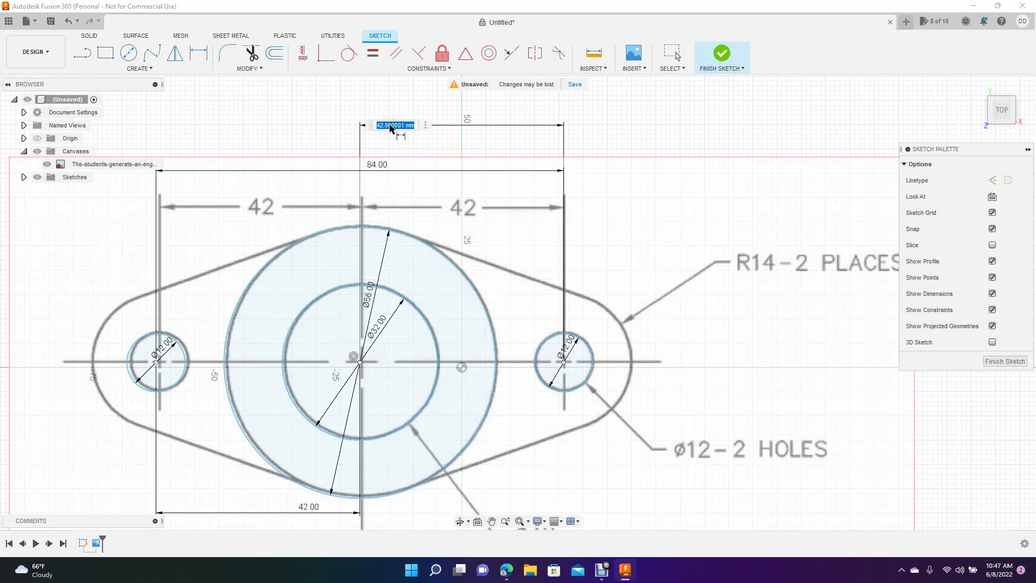
type("42")
key("Return")
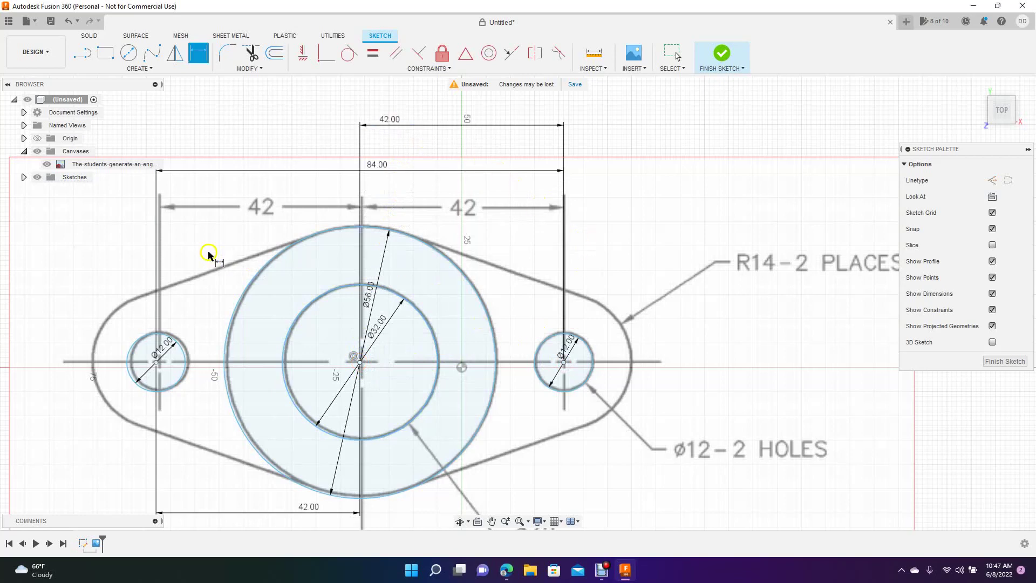
- Draw a 28 mm circle concentric with the right hole
left_click(82, 52)
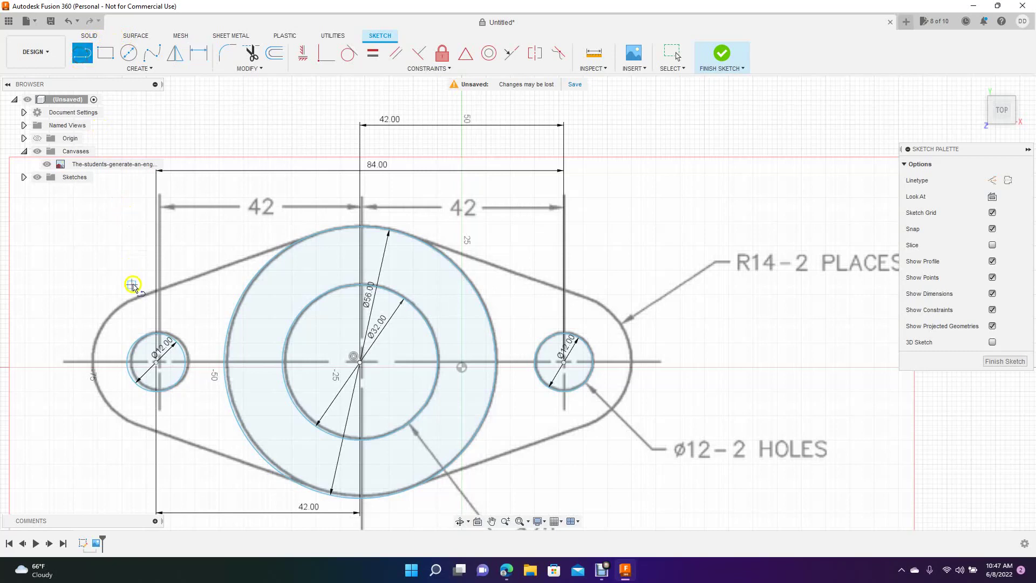
left_click(129, 54)
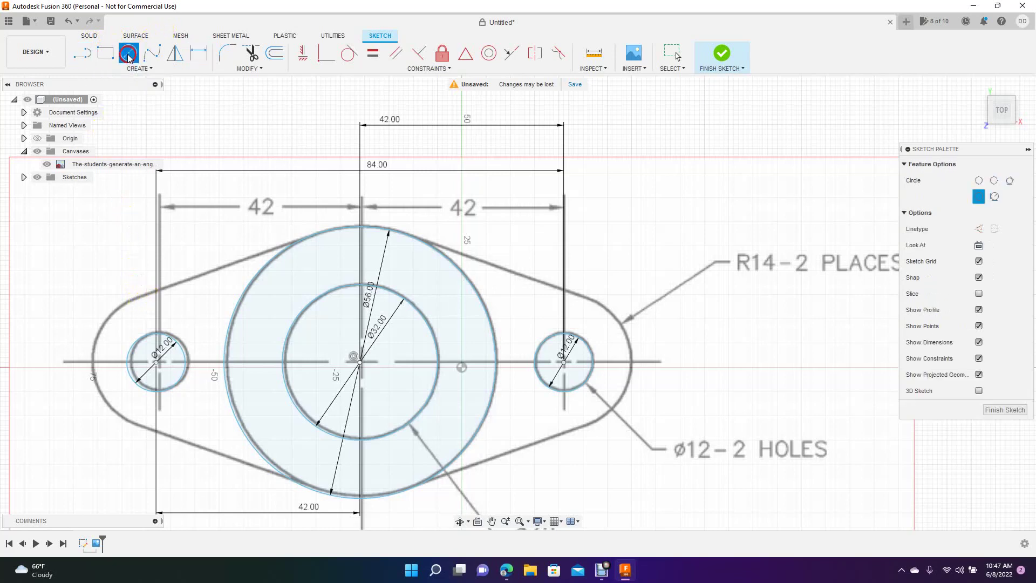
left_click(564, 363)
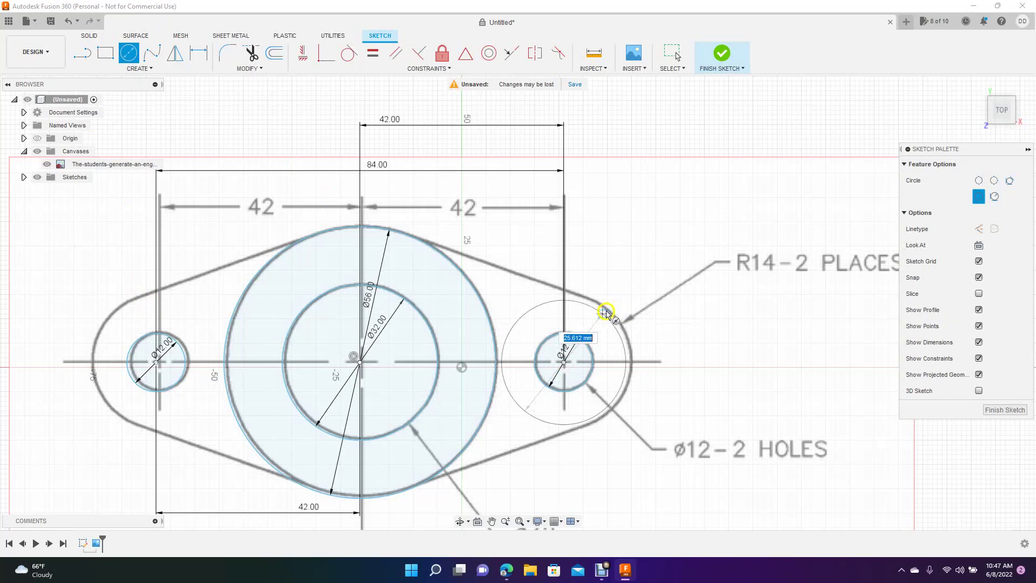
left_click(608, 310)
type("28")
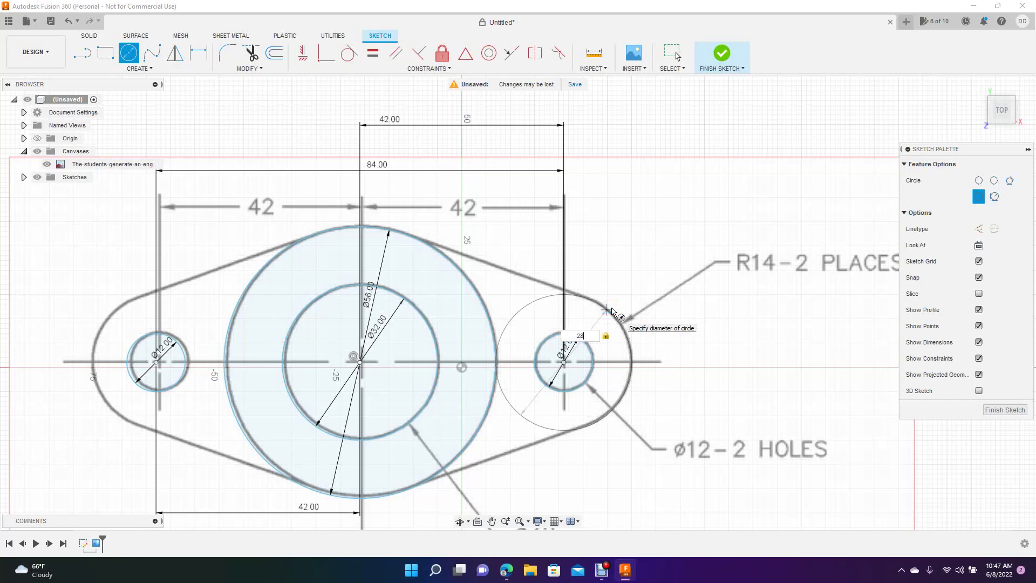
key("Return")
- Draw a matching 28 mm circle concentric with the left hole
left_click(161, 370)
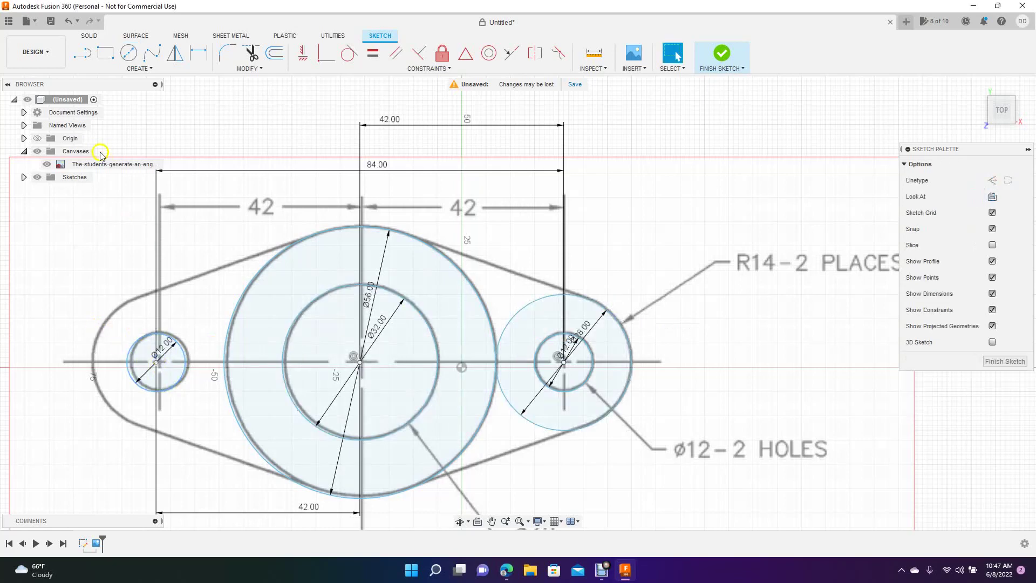
left_click(126, 52)
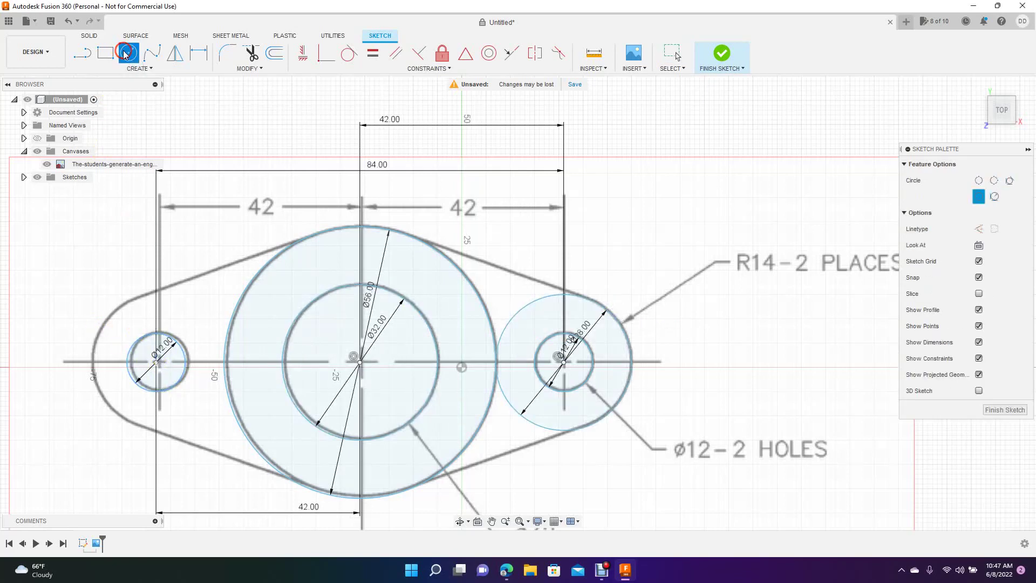
left_click(155, 363)
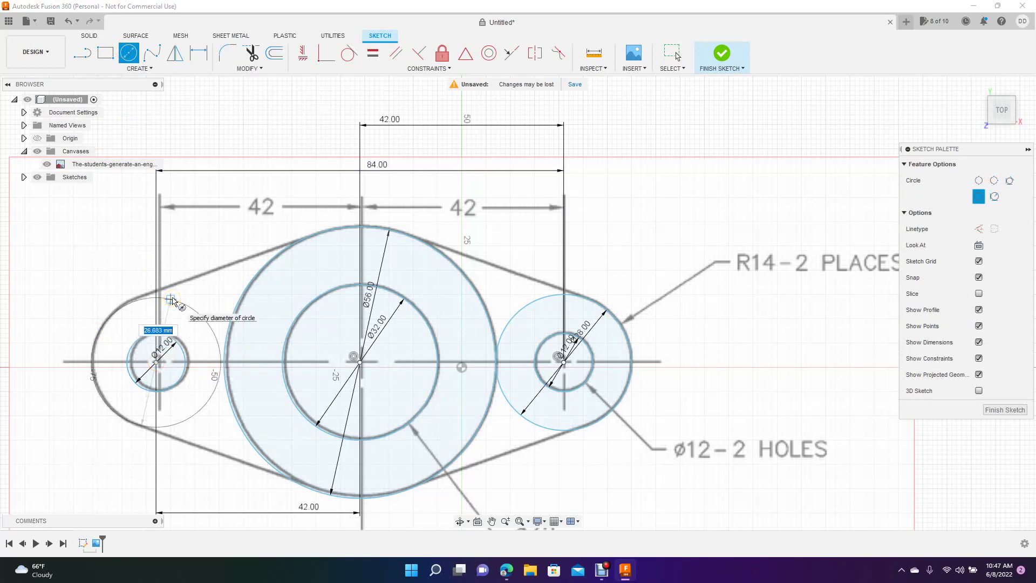
type("28")
key("Return")
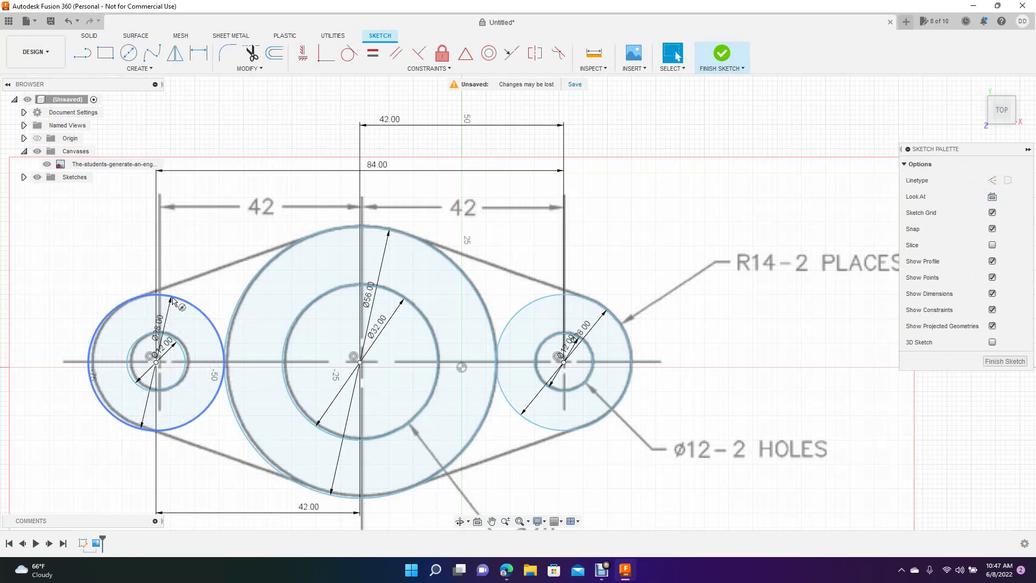
- Draw the upper lines from the left boss over the central circle to the right boss
left_click(78, 52)
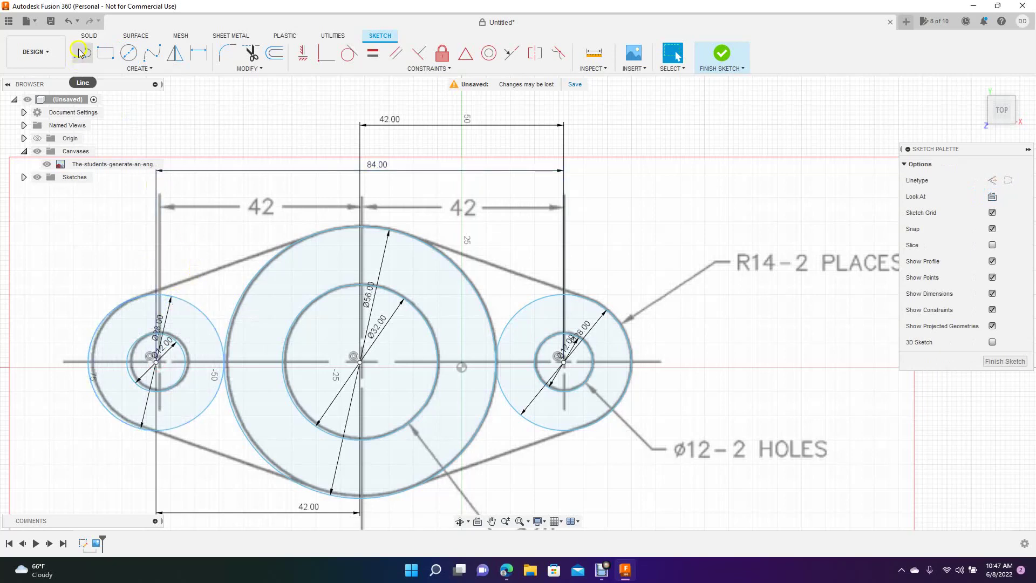
left_click(137, 297)
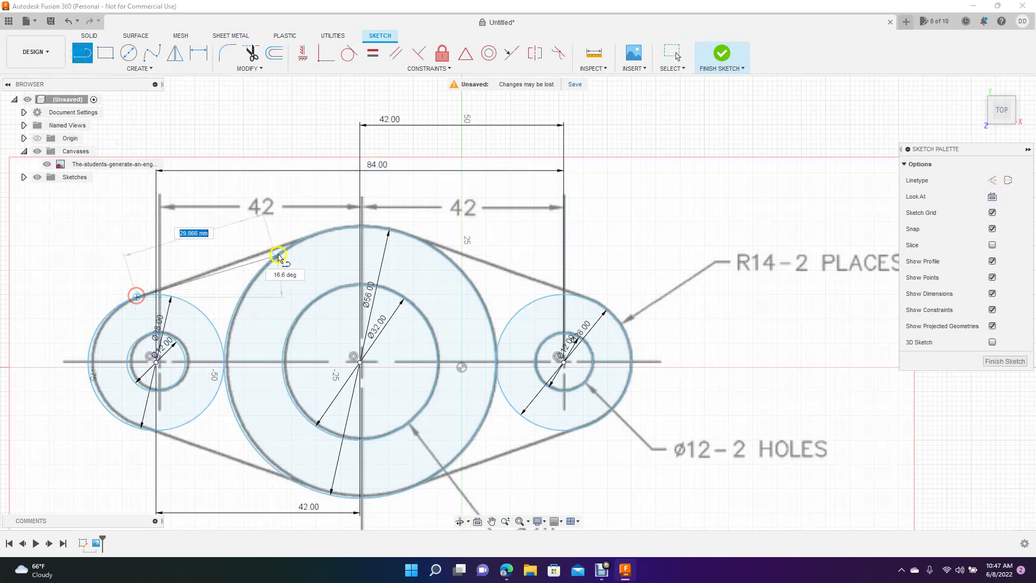
left_click(340, 231)
left_click(387, 235)
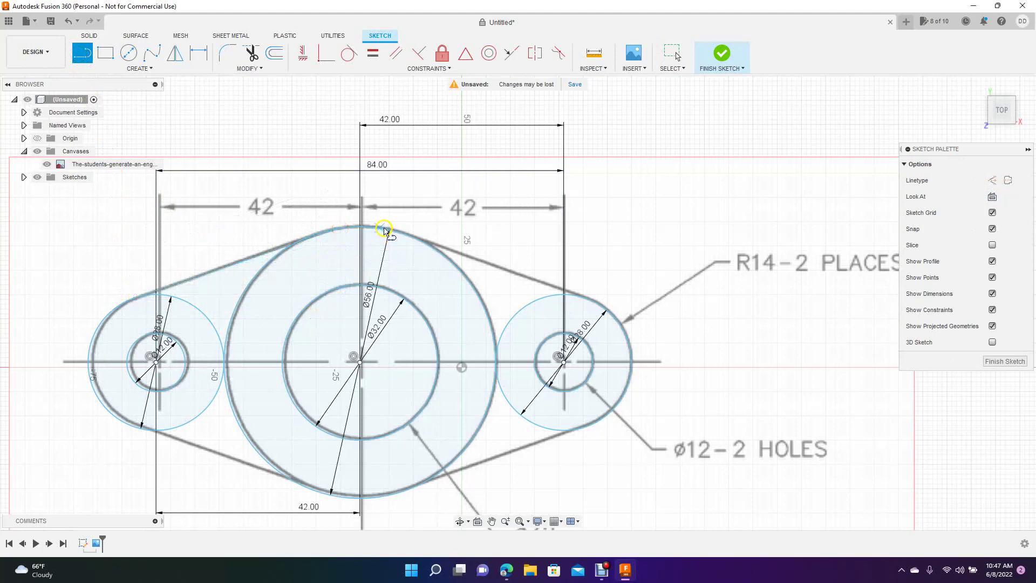
double_click(579, 293)
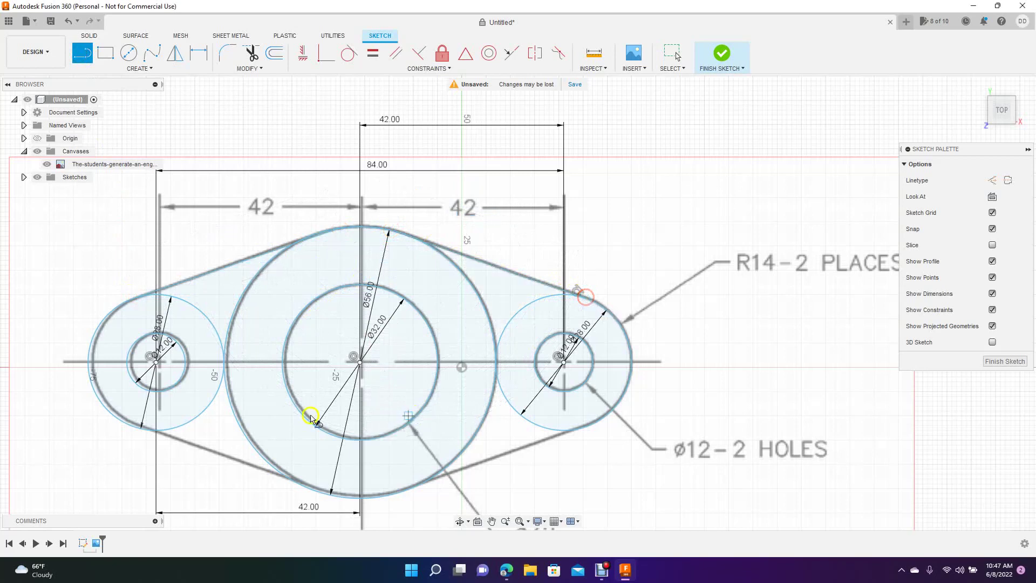
- Draw the lower lines joining both bosses to the central circle's bottom
left_click(117, 418)
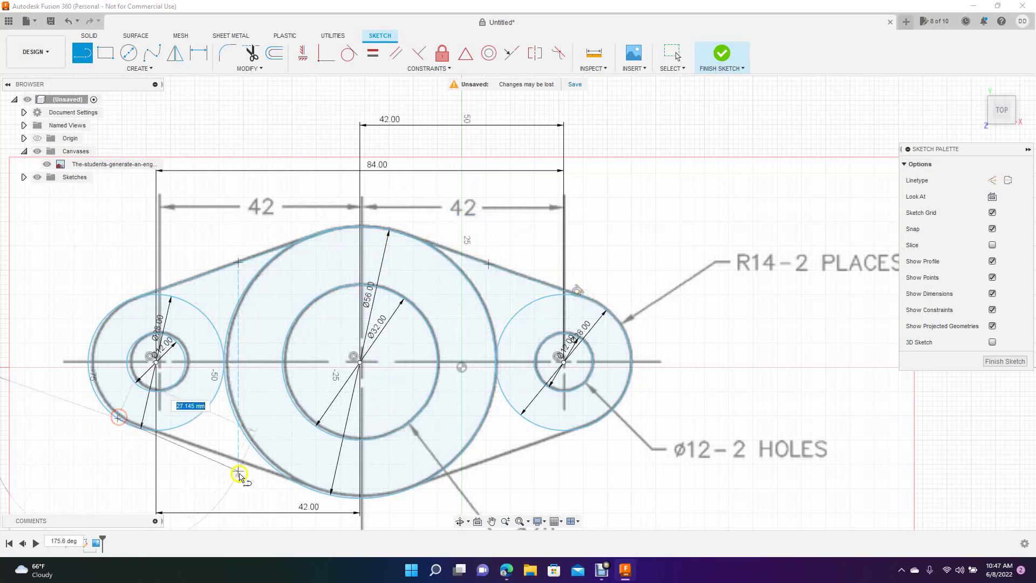
double_click(330, 492)
left_click(393, 494)
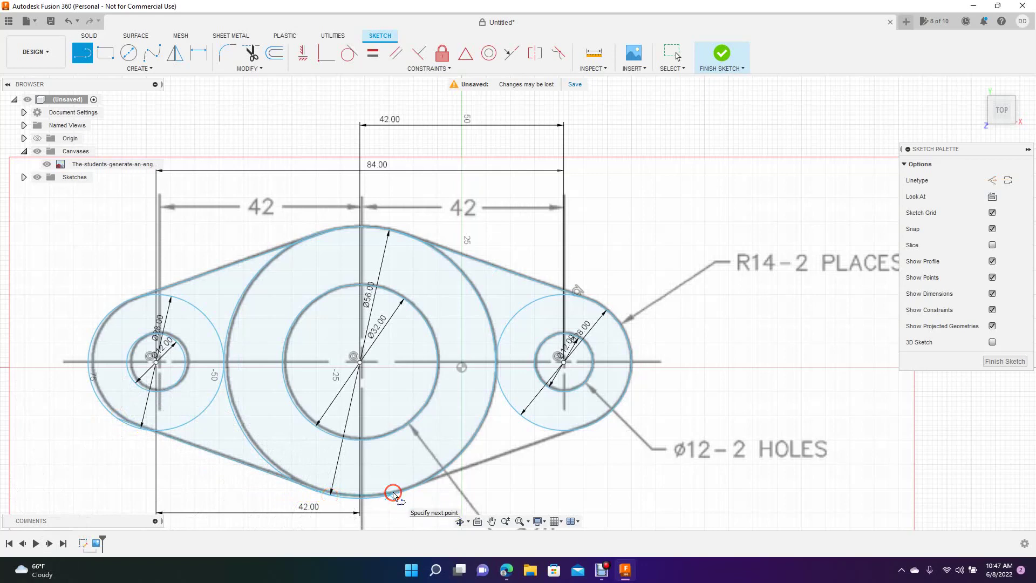
left_click(594, 424)
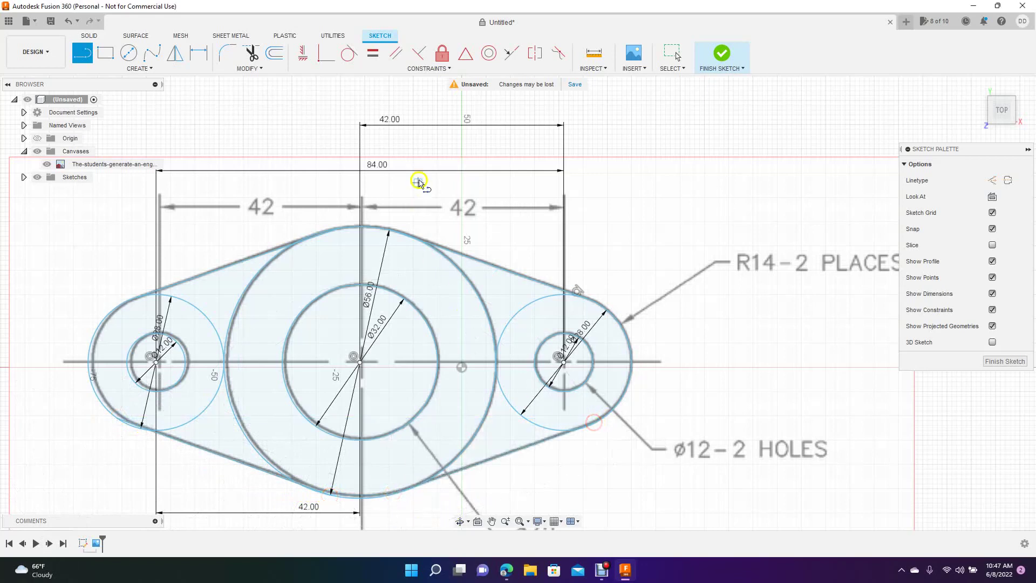
- Make the four connecting lines tangent to the large central circle
left_click(348, 54)
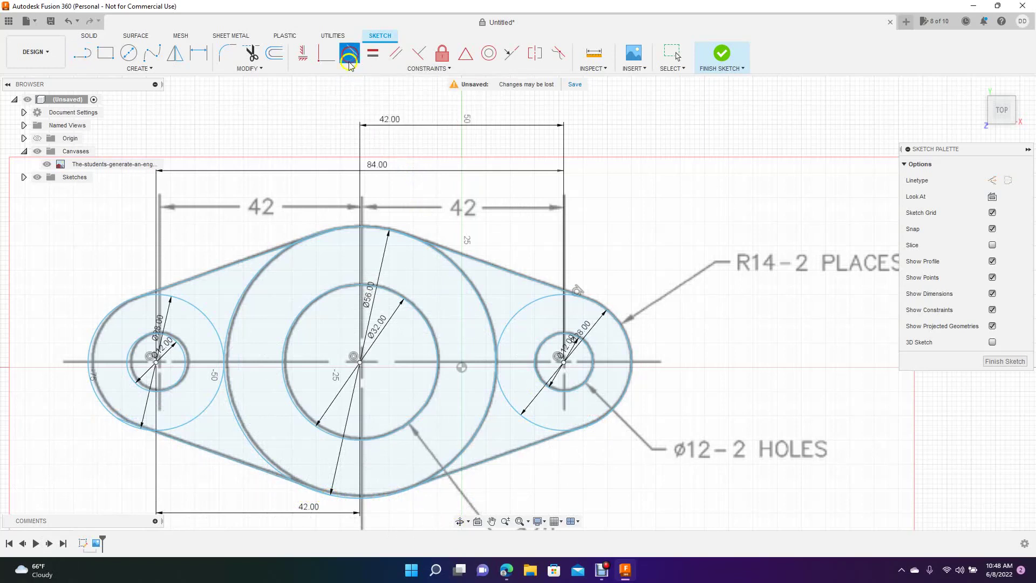
left_click(230, 264)
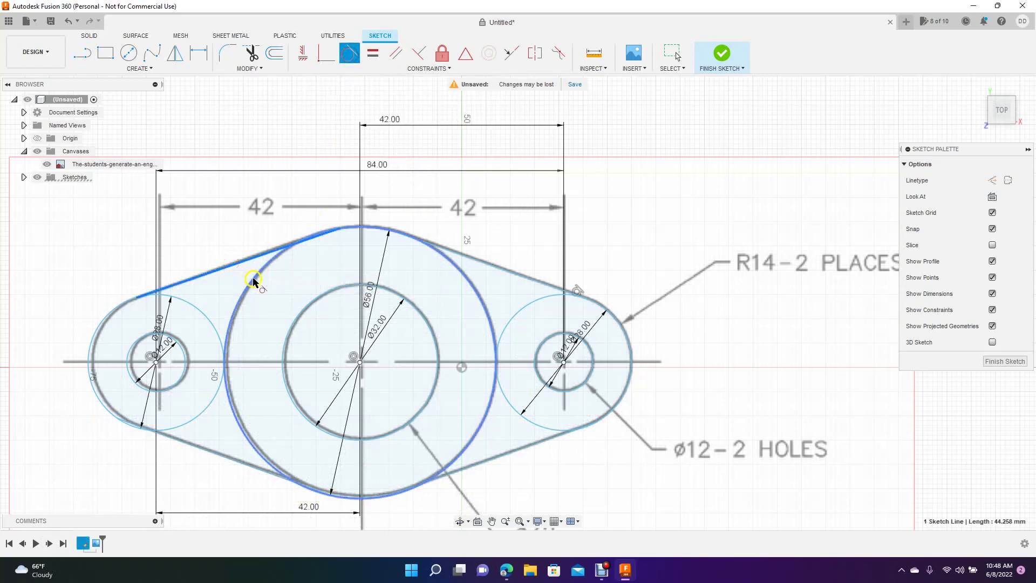
left_click(254, 279)
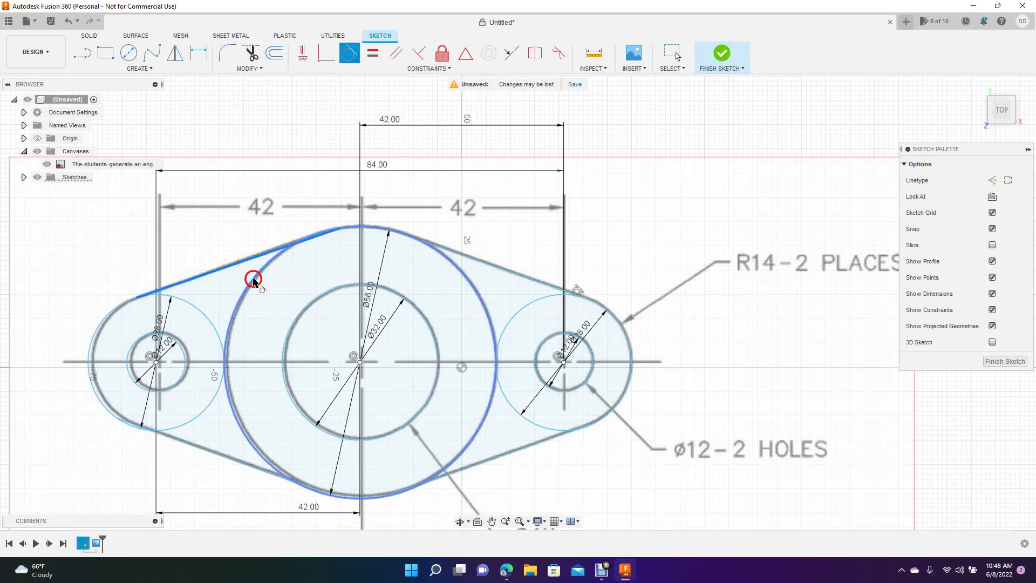
left_click(469, 261)
left_click(461, 274)
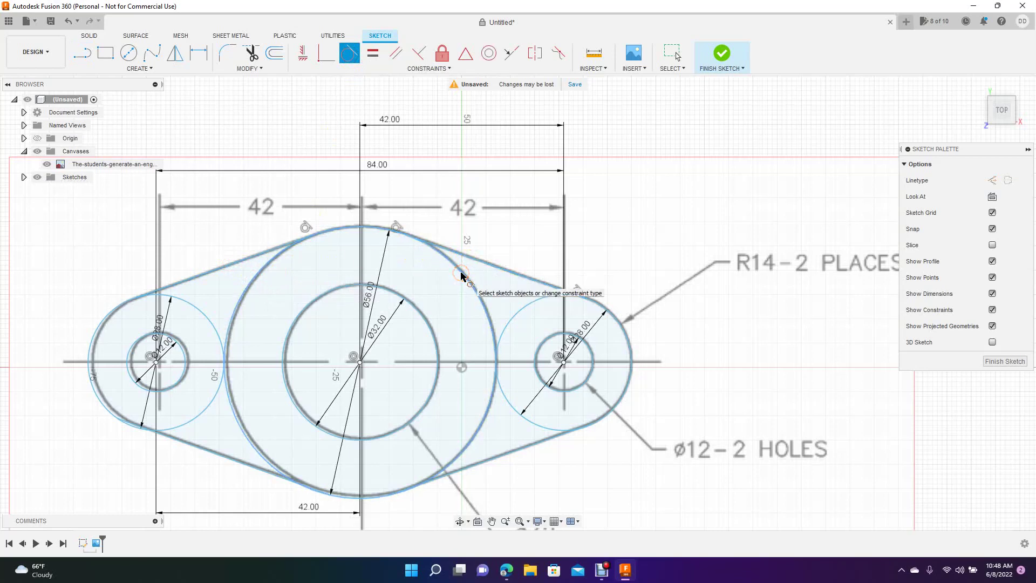
left_click(523, 304)
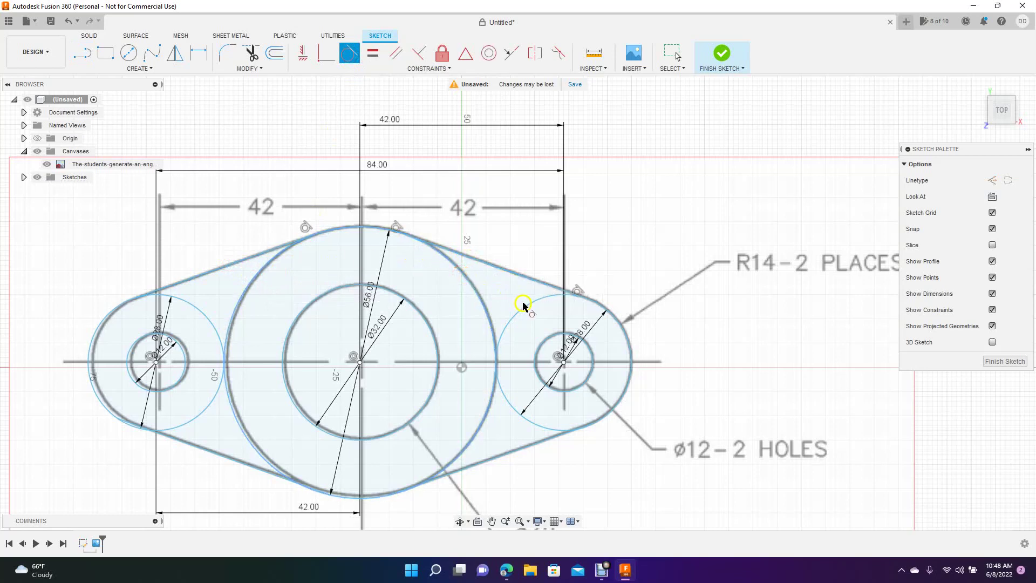
left_click(197, 451)
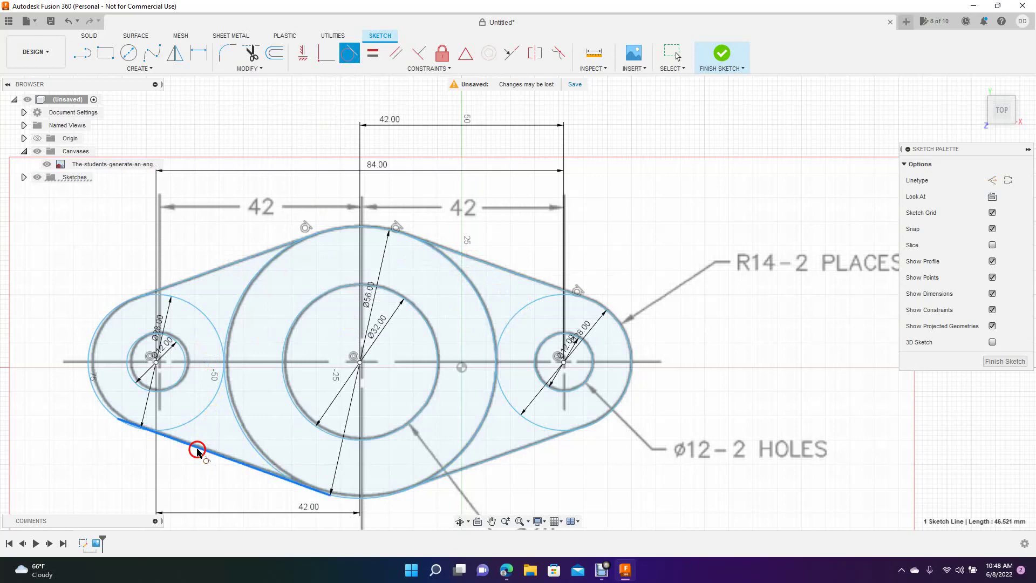
left_click(263, 454)
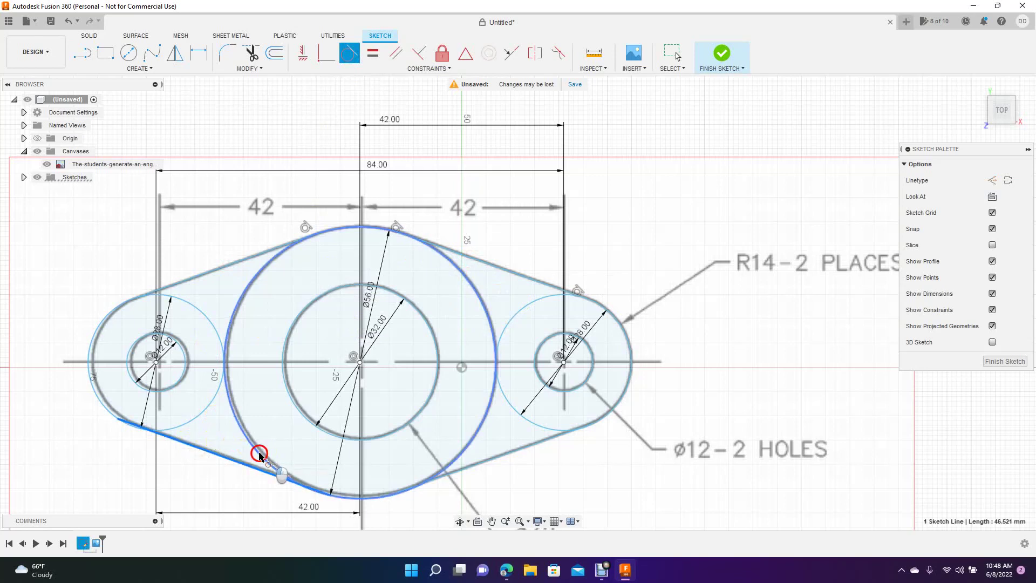
left_click(485, 460)
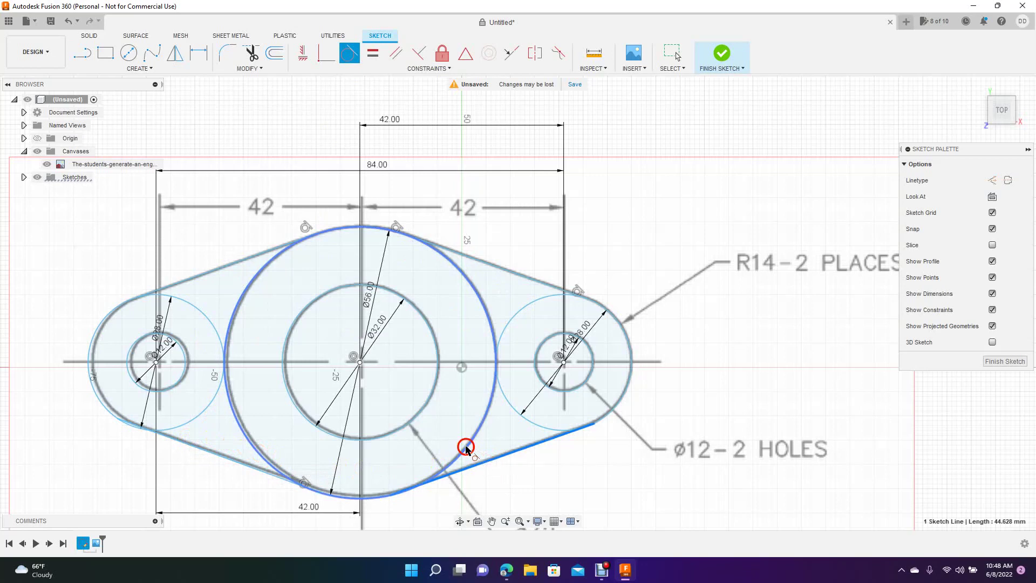
left_click(466, 447)
- Make the connecting lines tangent to the left and right boss circles
left_click(544, 438)
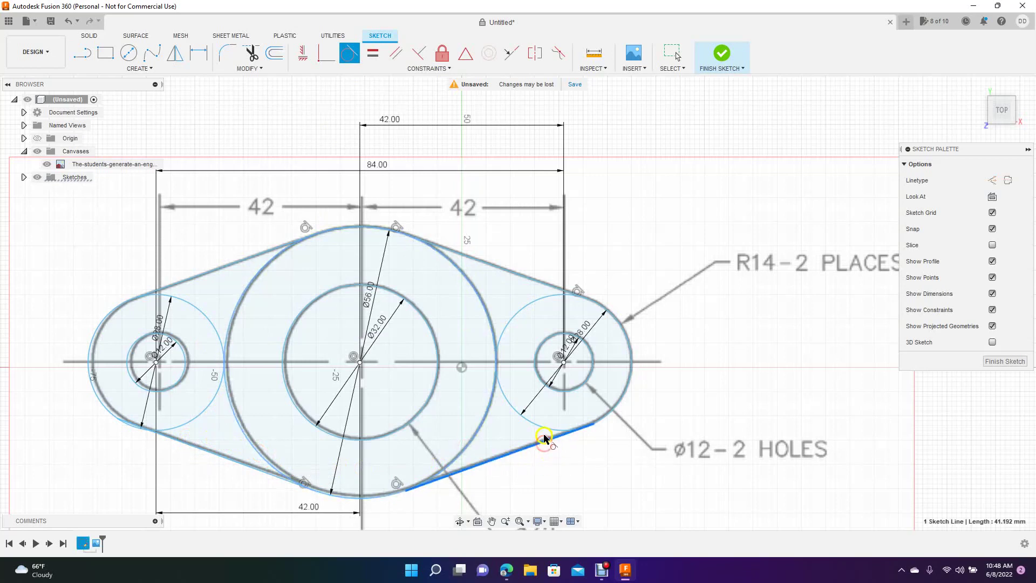
left_click(544, 424)
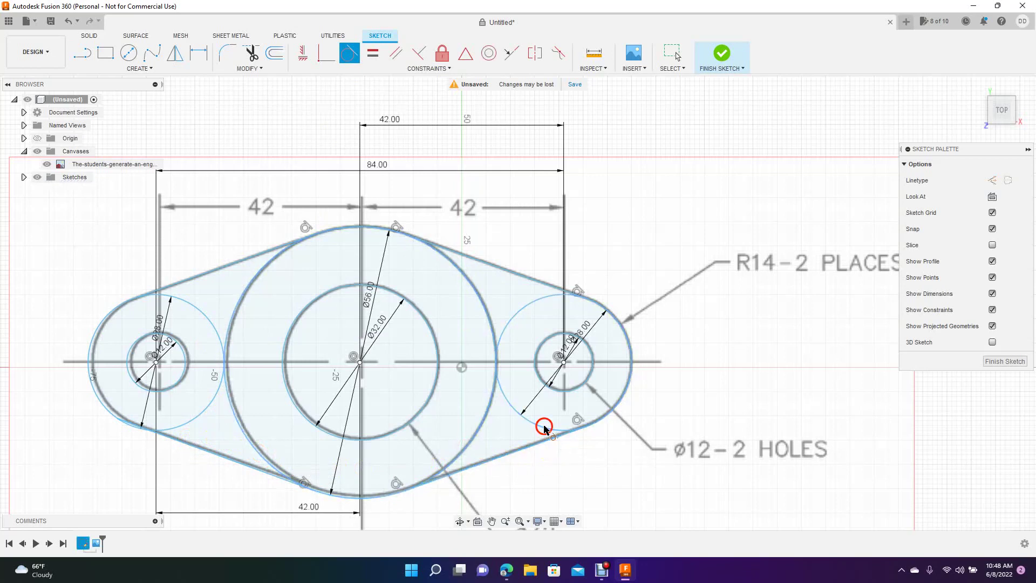
left_click(208, 447)
left_click(185, 426)
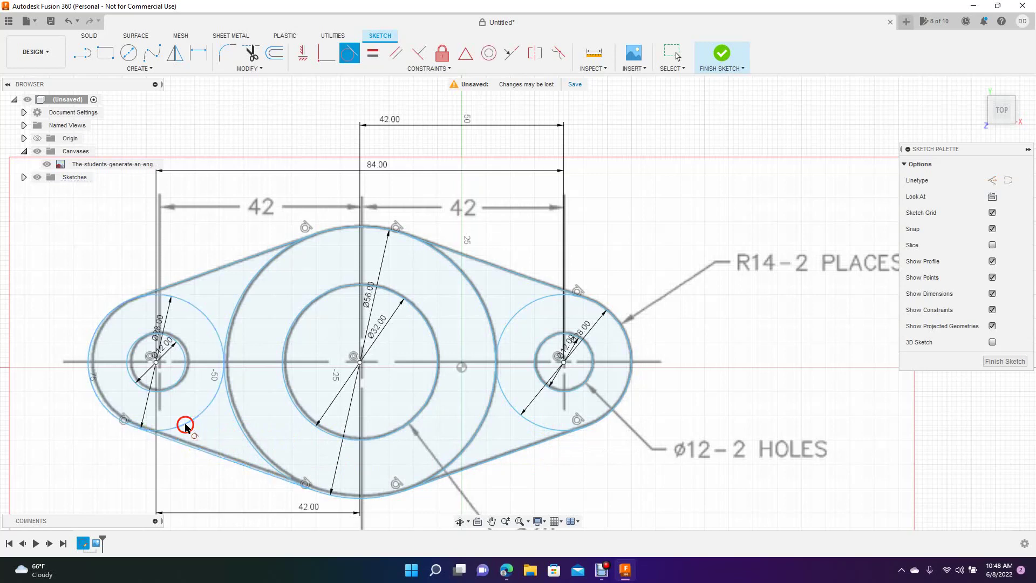
left_click(181, 281)
left_click(182, 301)
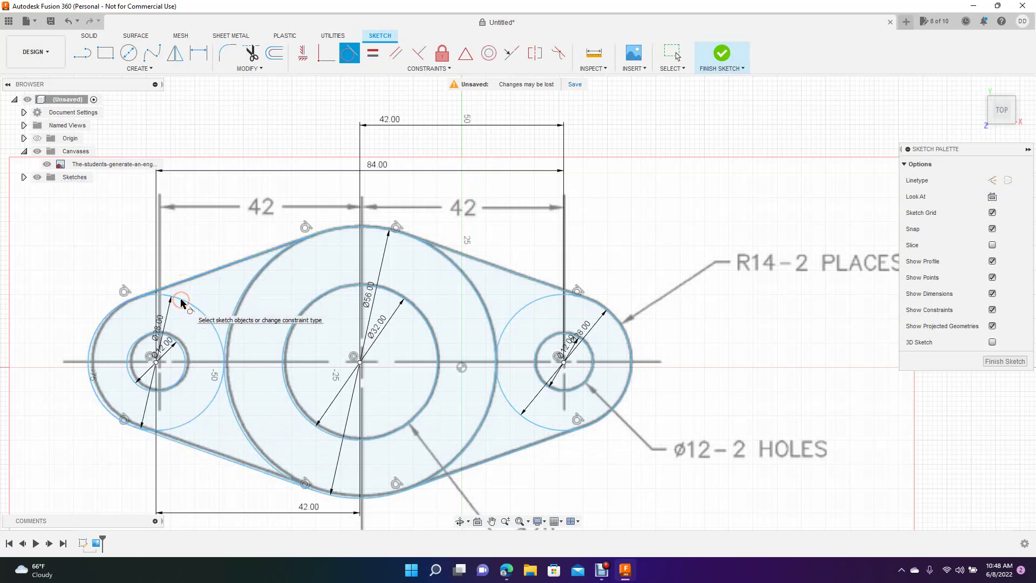
left_click(473, 255)
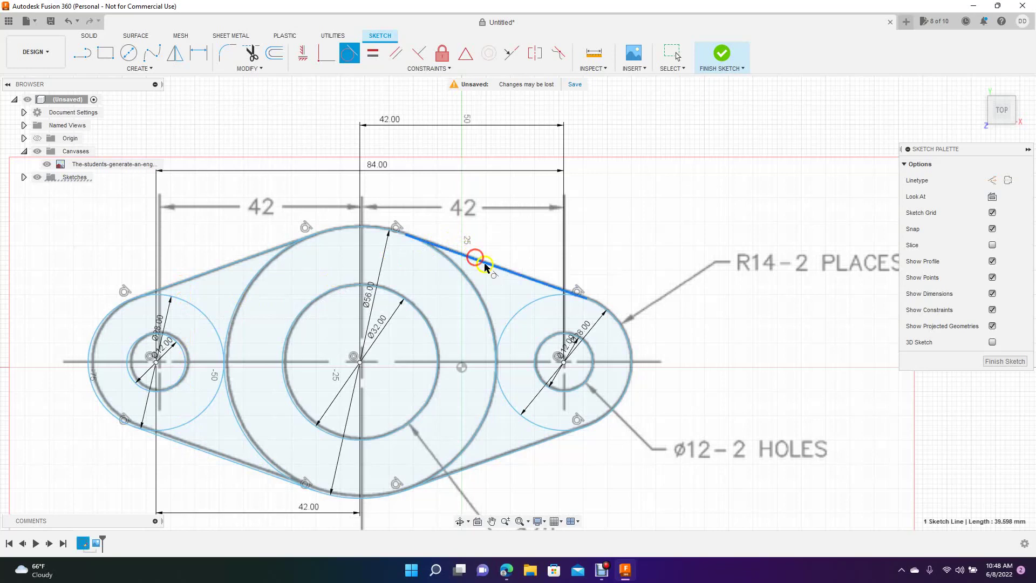
left_click(526, 301)
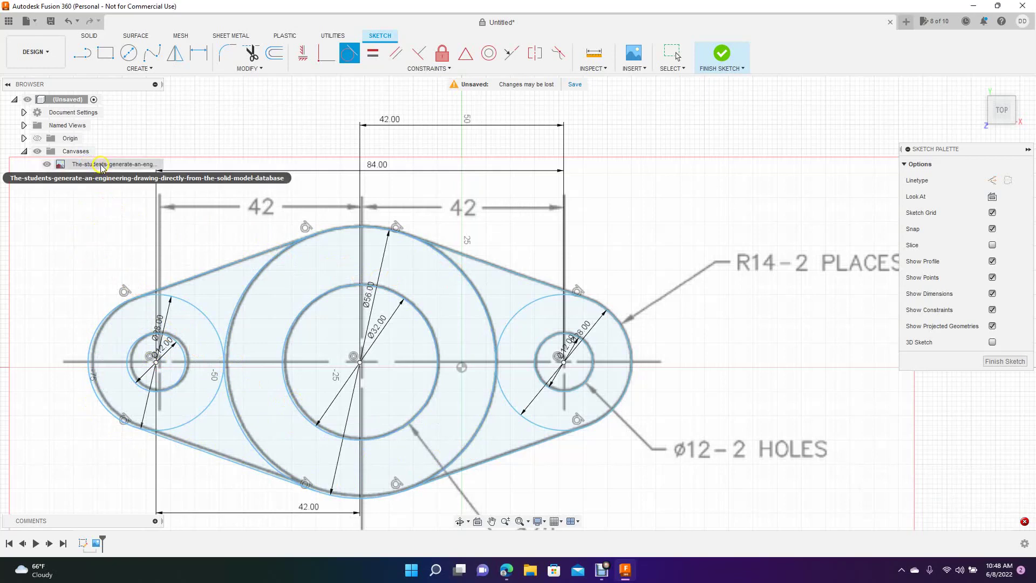
- Hide the reference drawing canvas with its eye icon under Canvases in the Browser
left_click(101, 166)
left_click(46, 166)
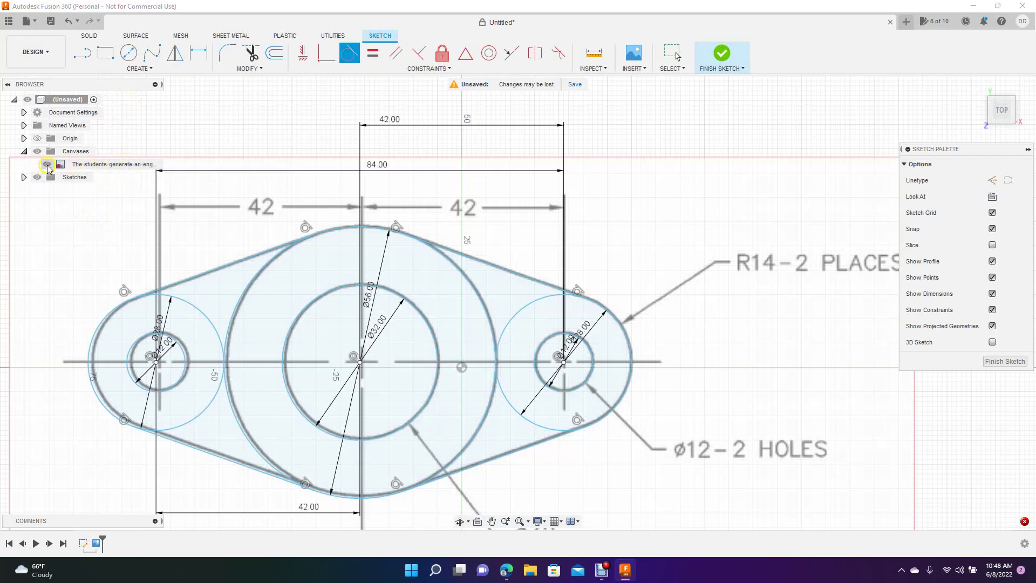
left_click(47, 165)
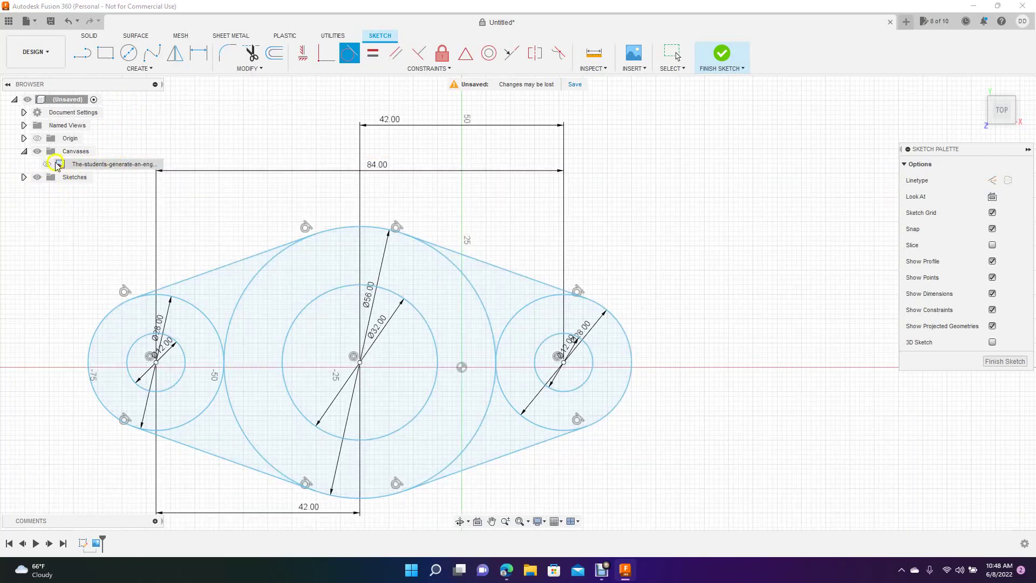
left_click(48, 165)
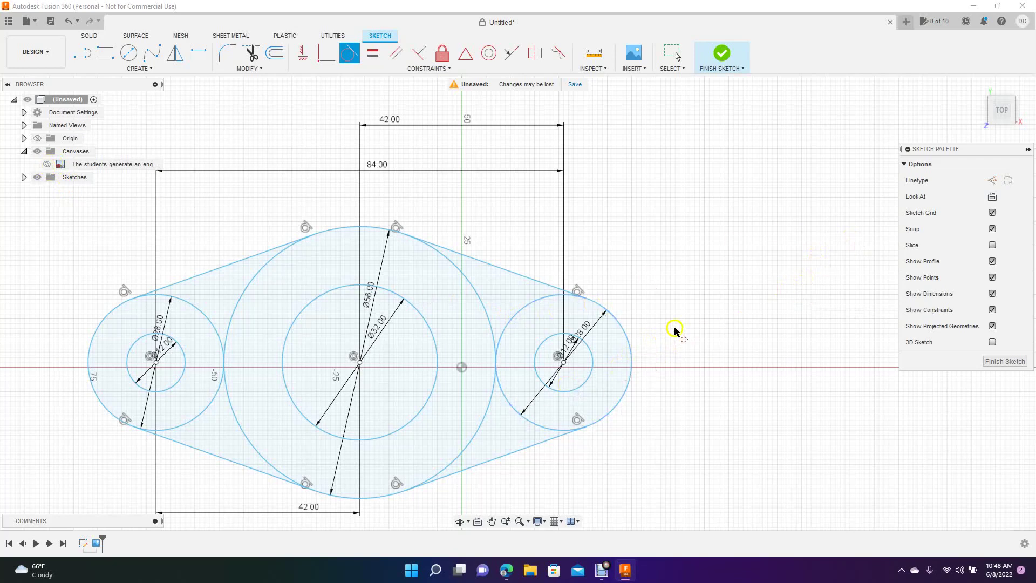
- Extrude the ring profile between the two central circles 30 mm into a hollow cylinder
left_click(89, 36)
left_click(105, 52)
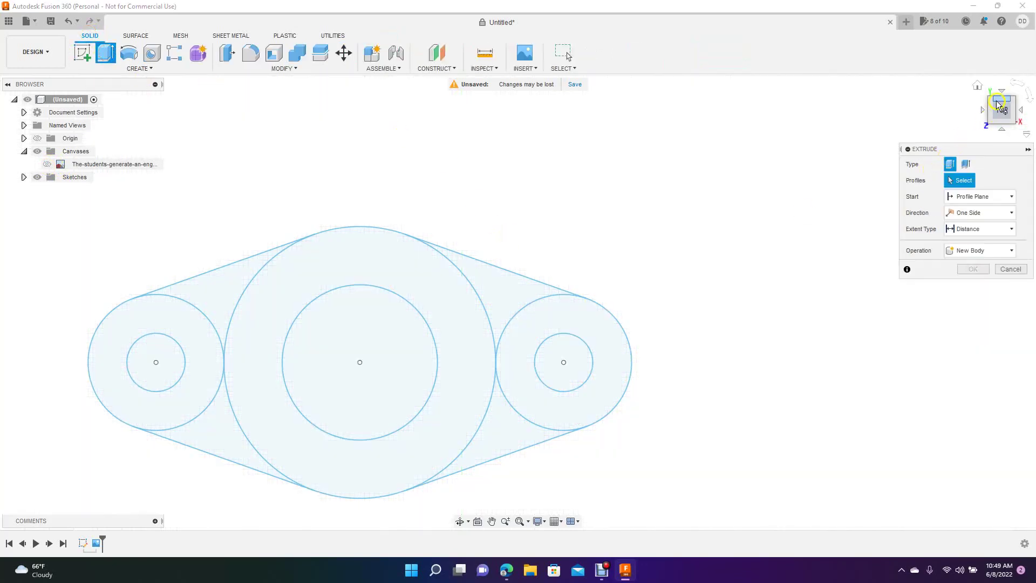
left_click_drag(1001, 112, 999, 116)
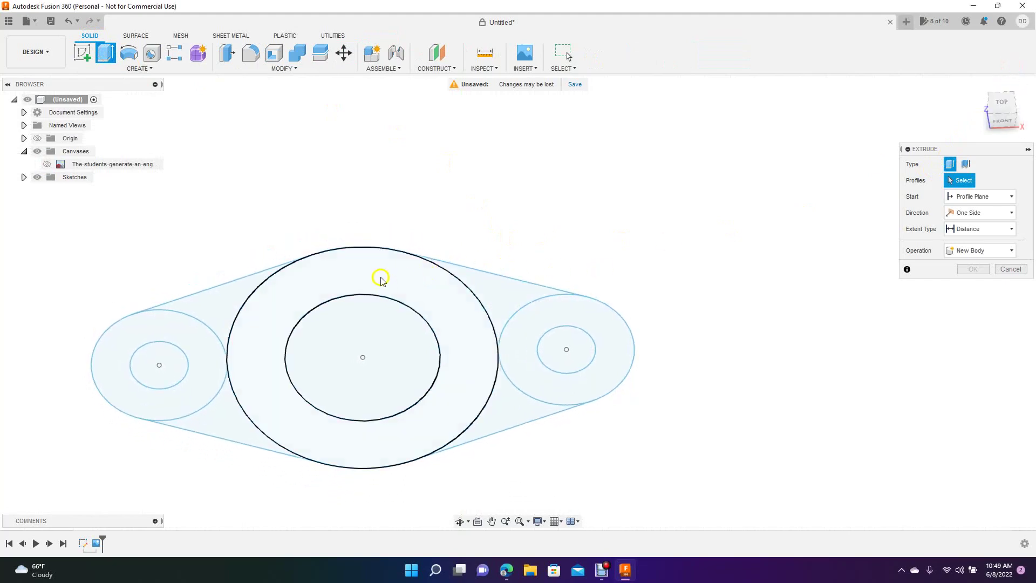
left_click(446, 275)
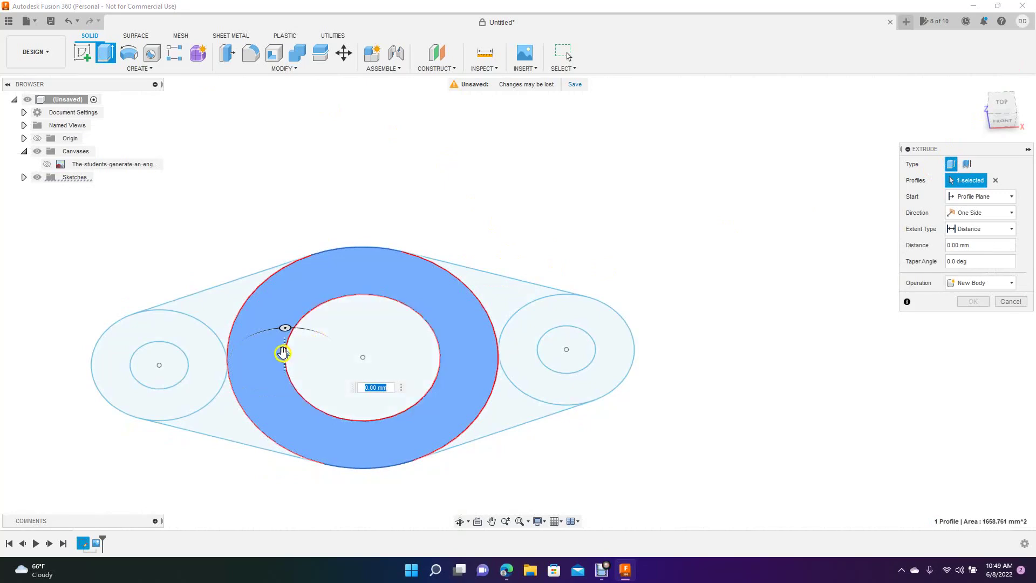
left_click_drag(284, 354, 284, 271)
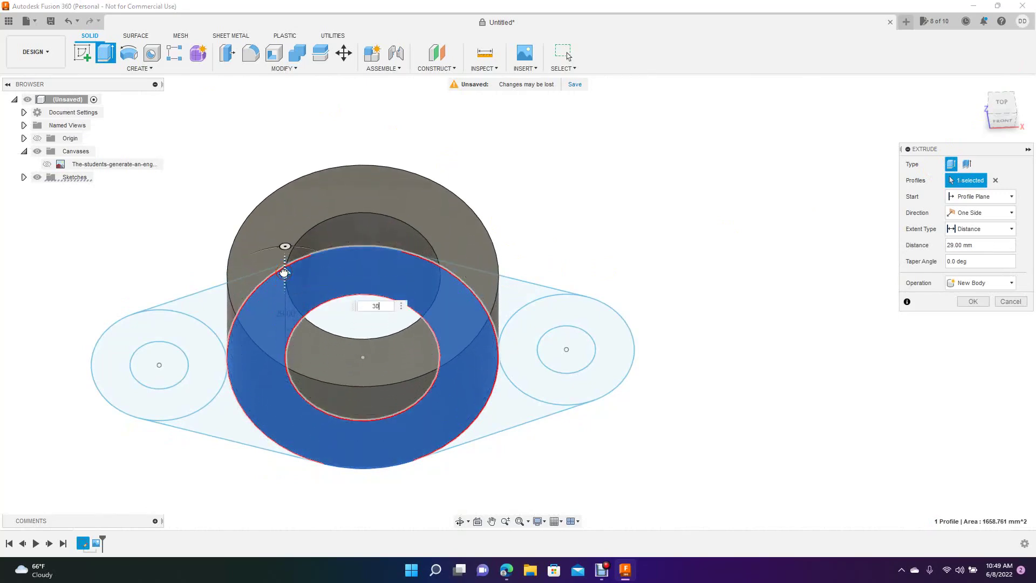
key("Return")
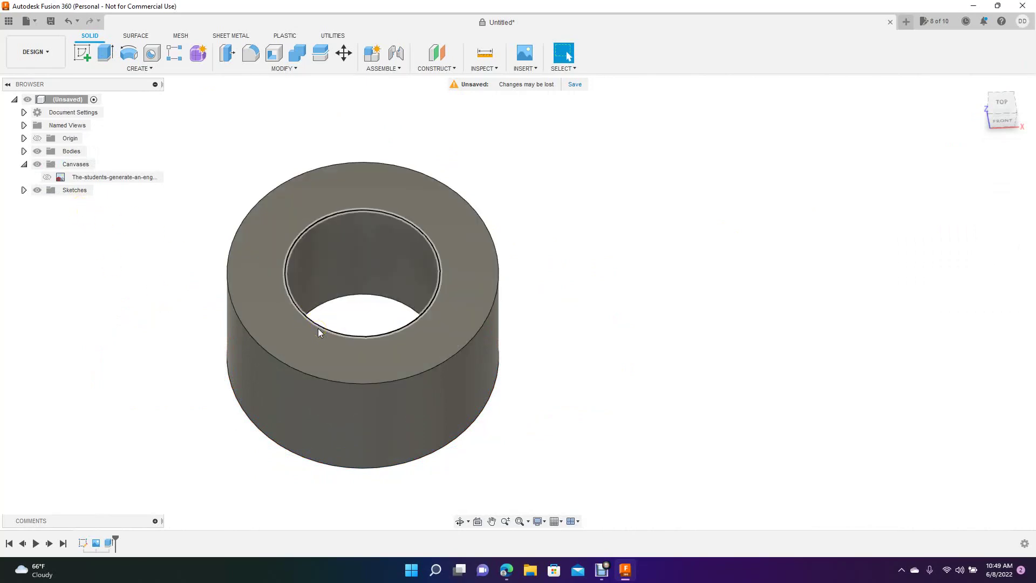
- Make Sketch1 visible in the model from the Browser's sketches list
left_click(165, 276)
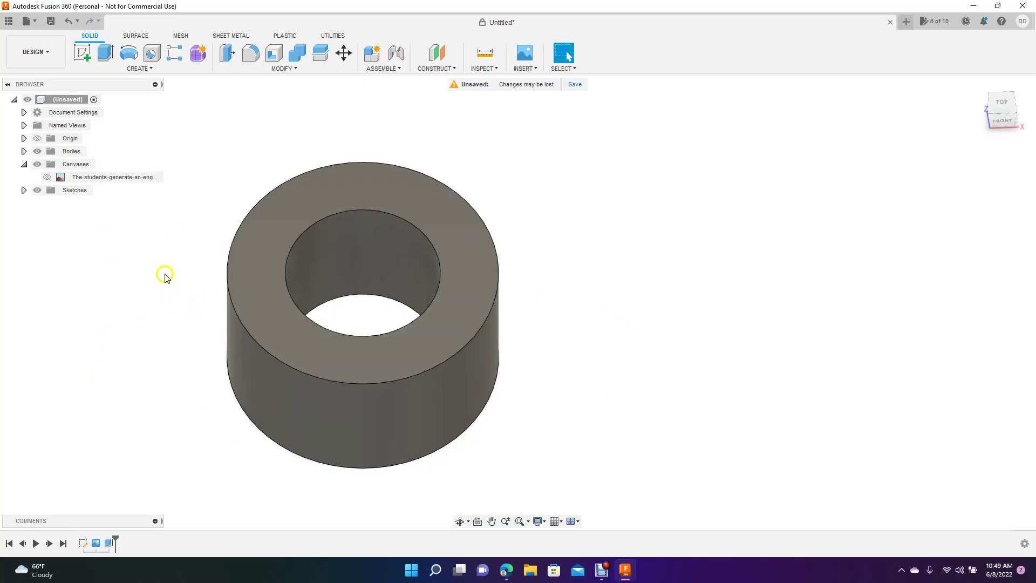
left_click(23, 190)
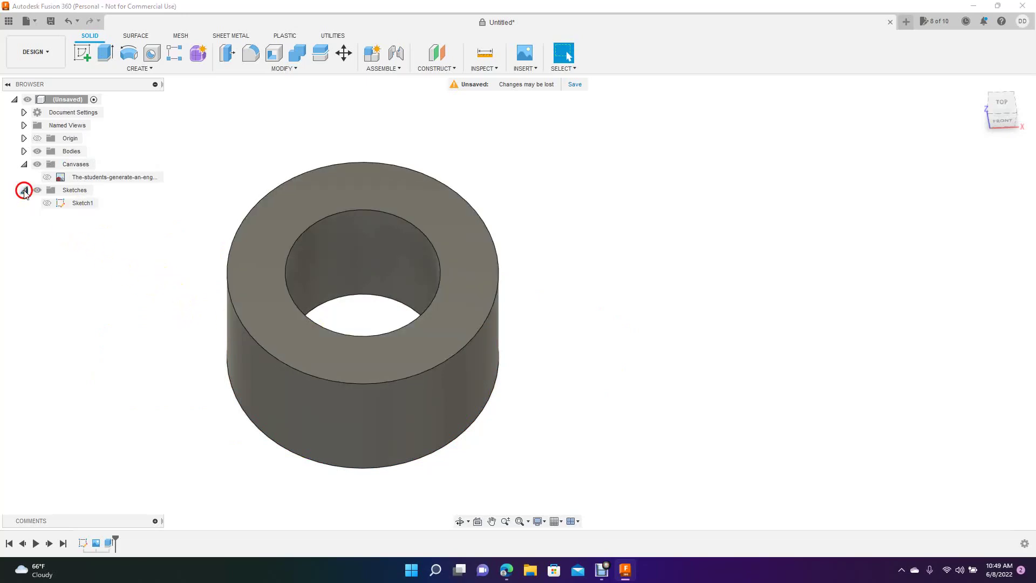
left_click(74, 205)
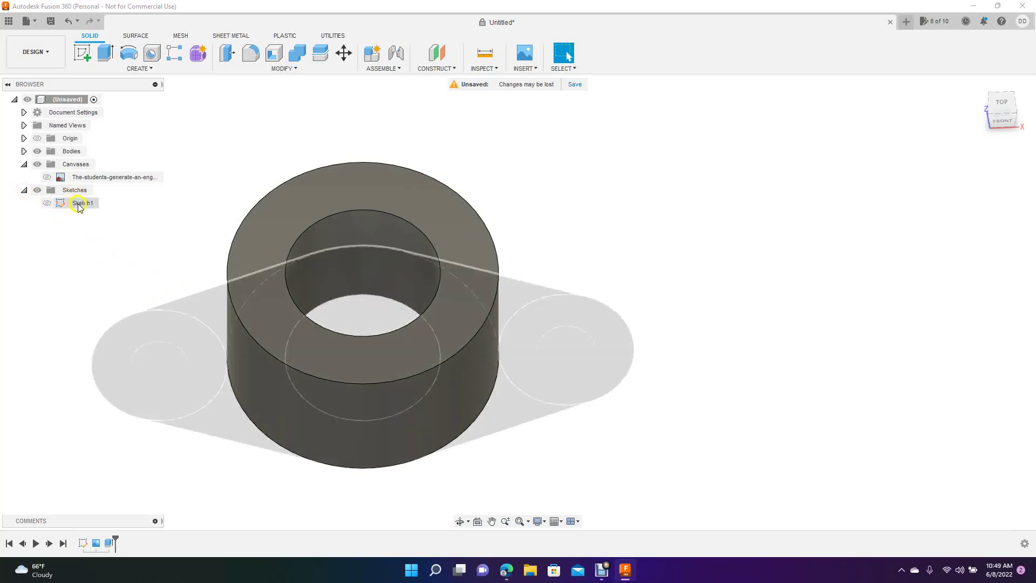
left_click(61, 217)
left_click(48, 208)
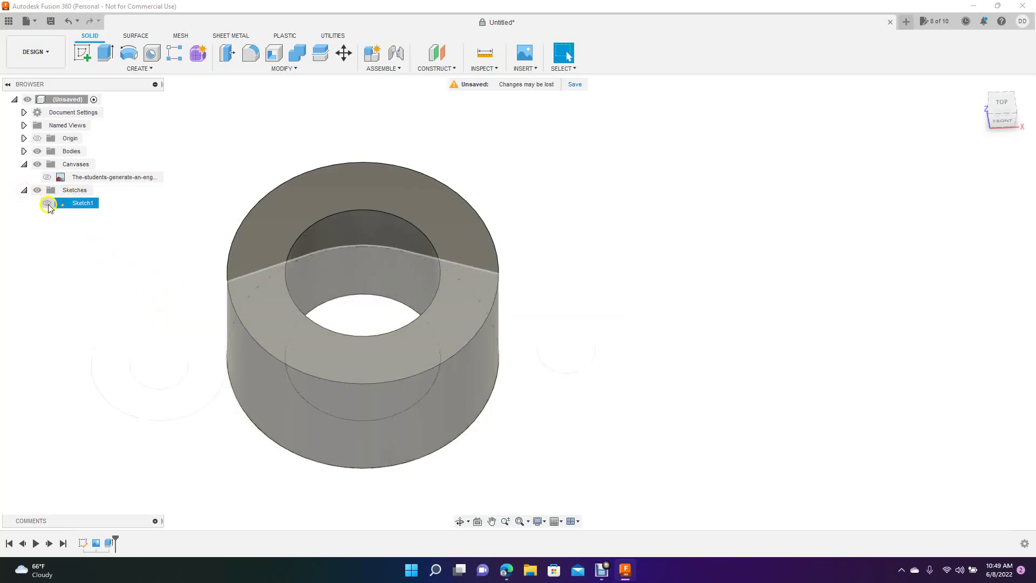
left_click(47, 203)
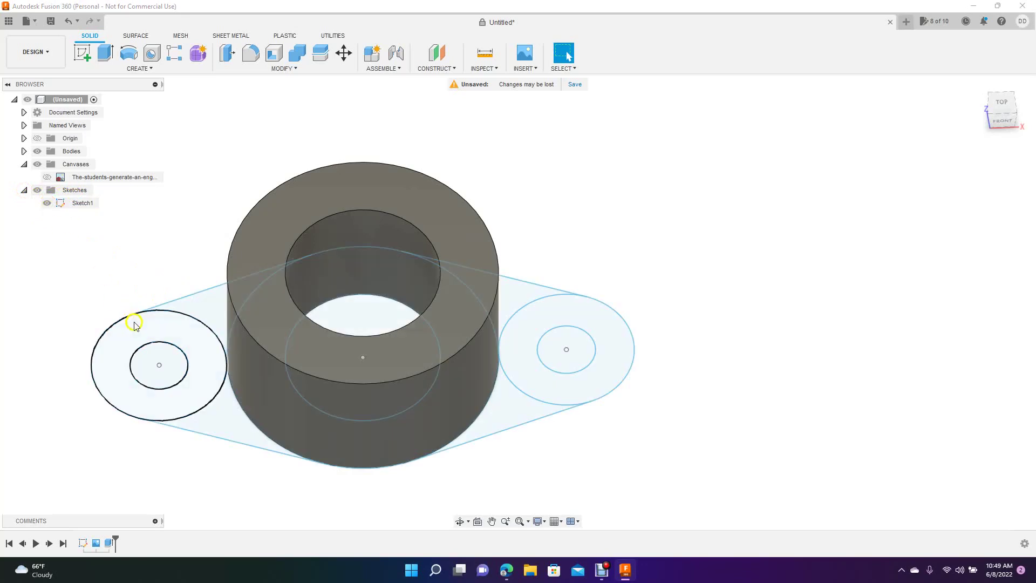
left_click(646, 270)
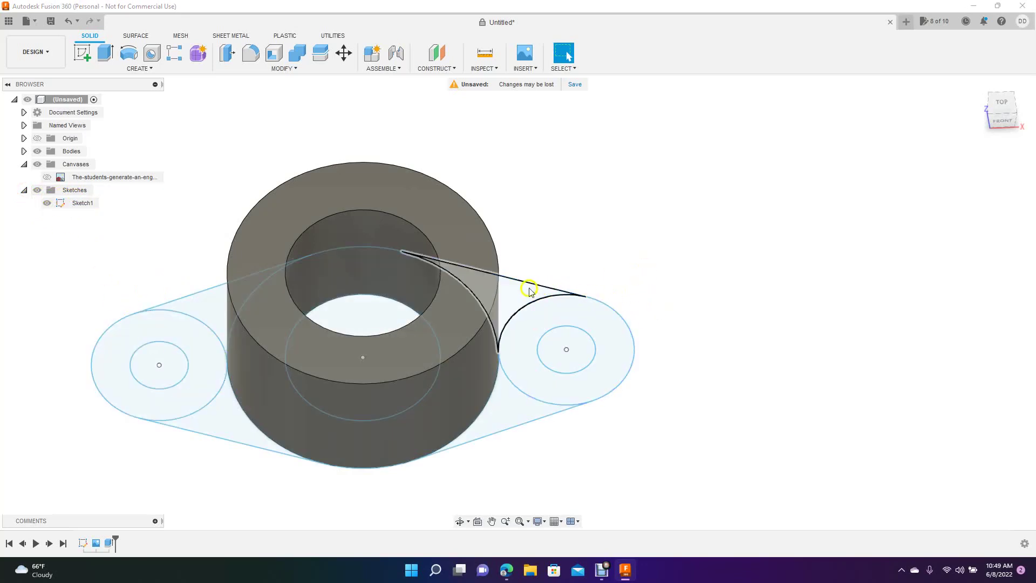
- Extrude the four base-plate regions around the ring 10 mm, joined to the cylinder
left_click(512, 288)
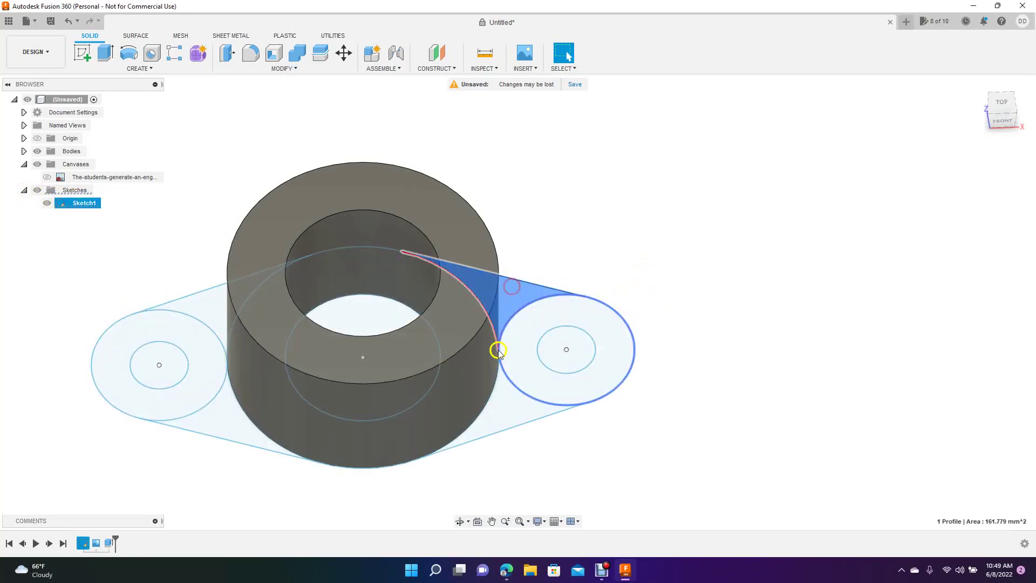
left_click(503, 416)
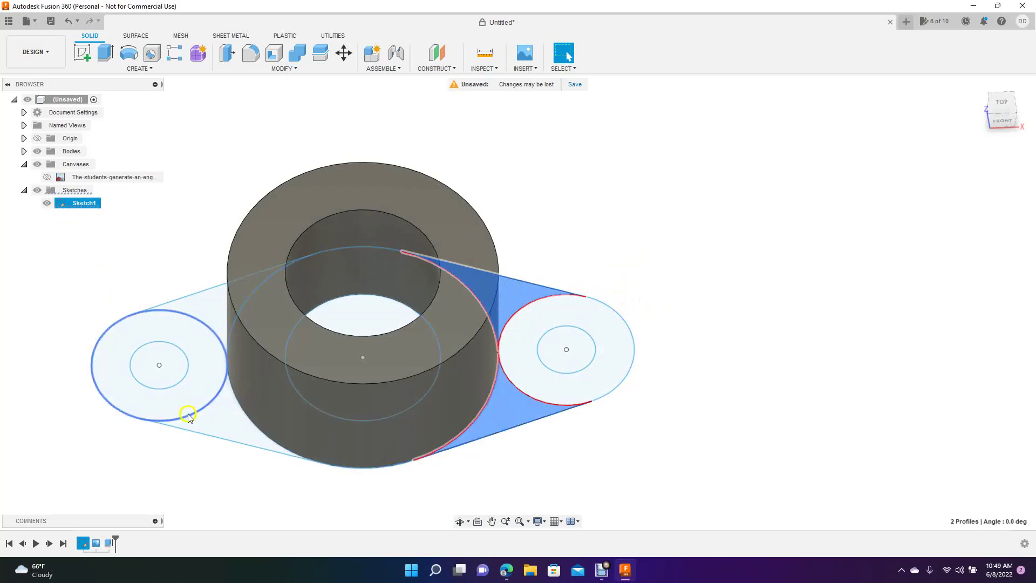
left_click(224, 422)
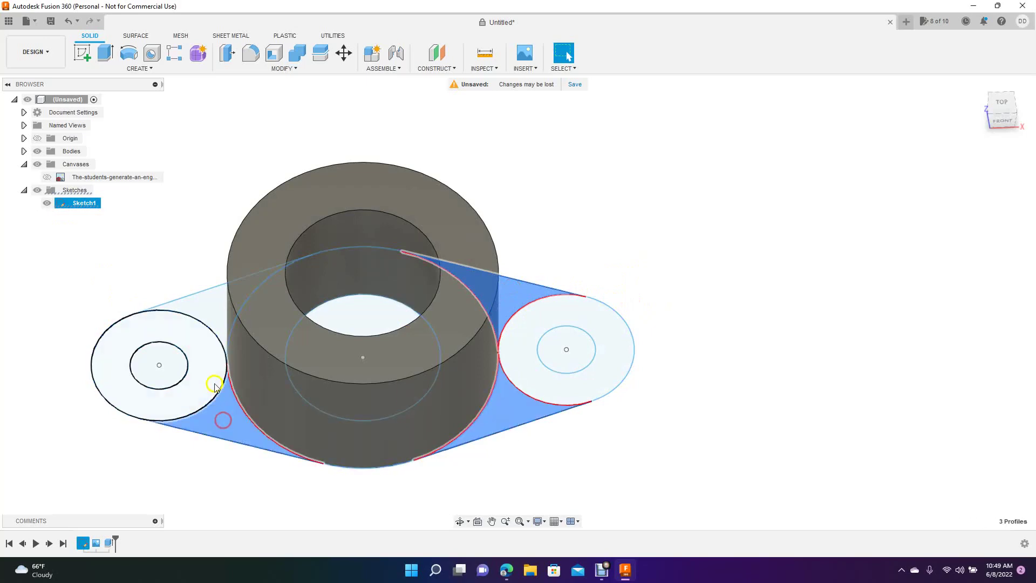
left_click(213, 307)
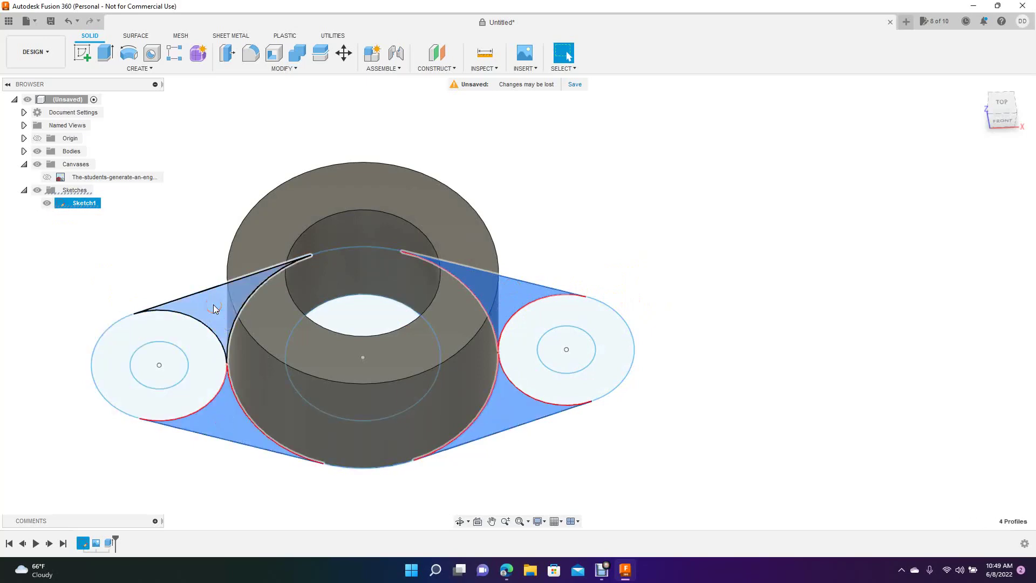
left_click(107, 54)
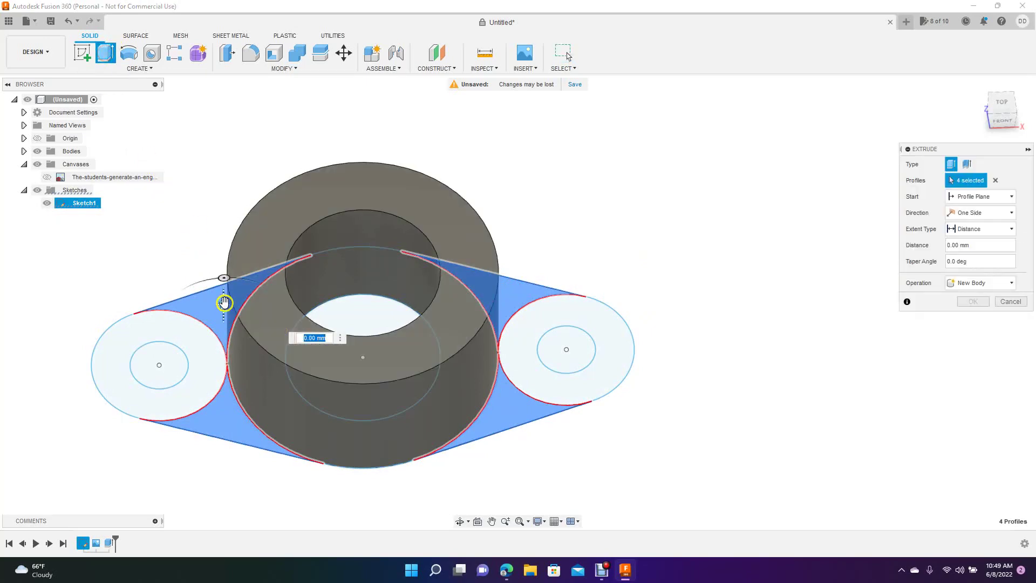
left_click_drag(224, 300, 223, 277)
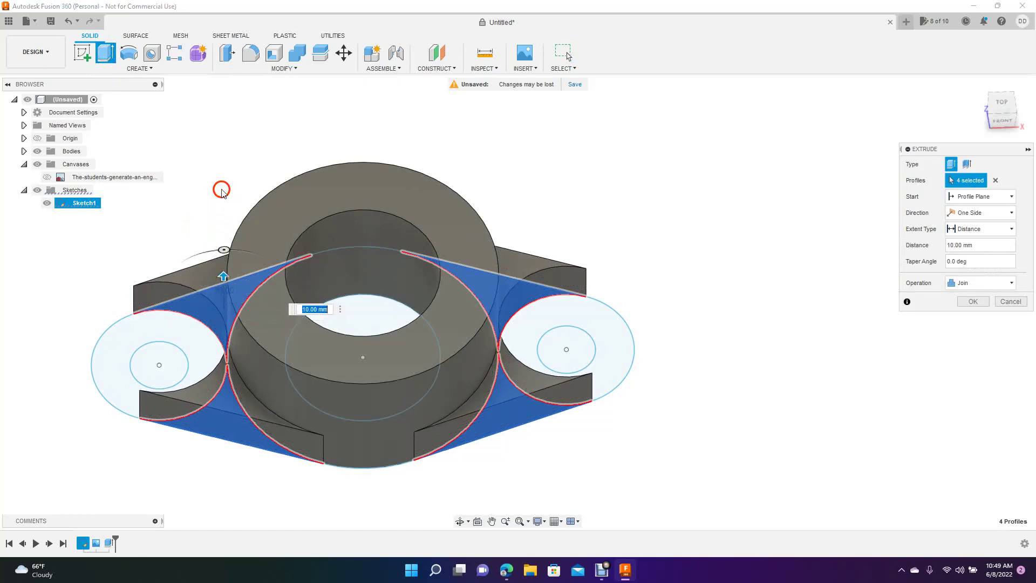
left_click(974, 302)
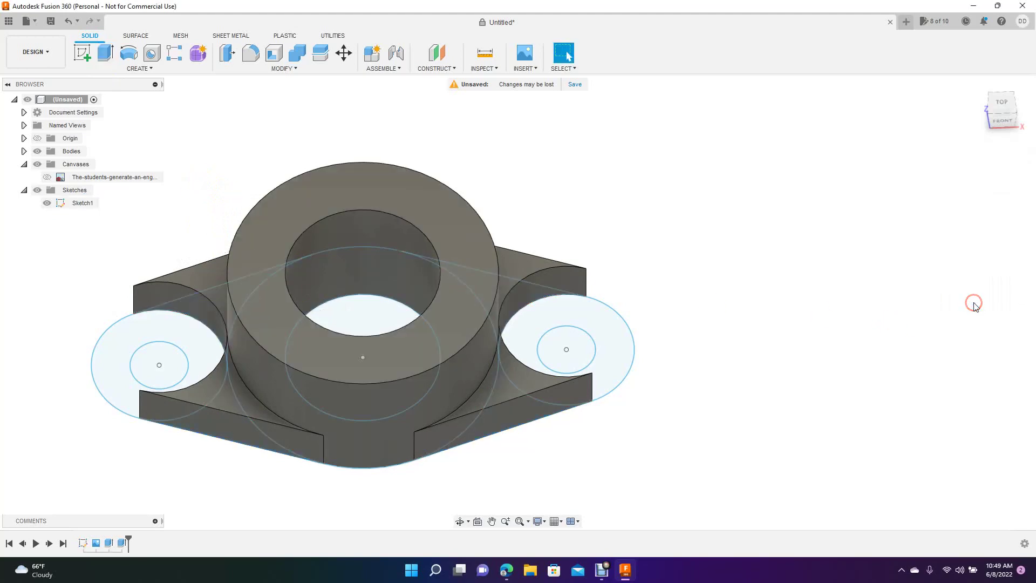
- Extrude the left and right side boss ring profiles 21 mm upward around their holes
left_click(122, 340)
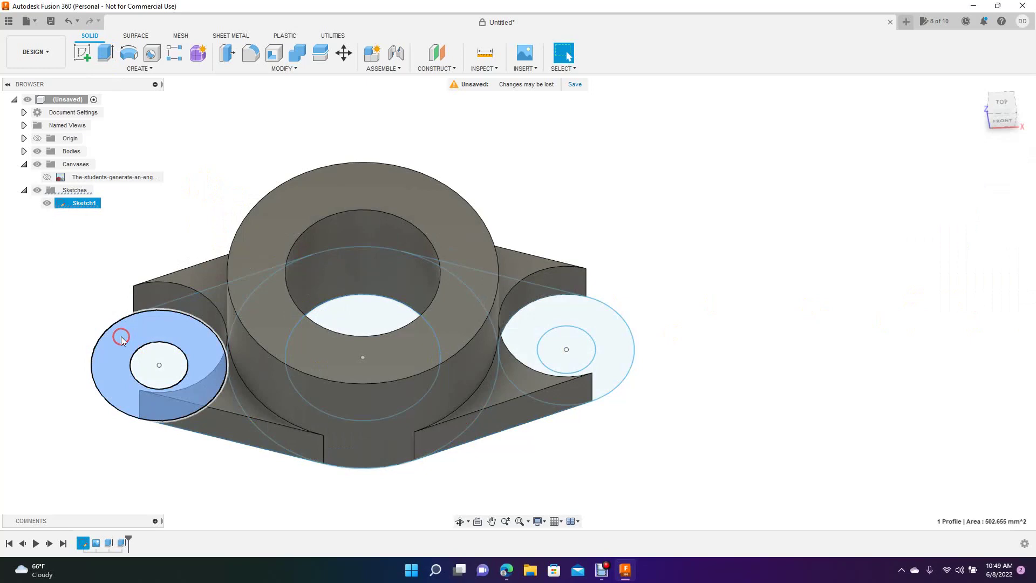
left_click(560, 314, "shift")
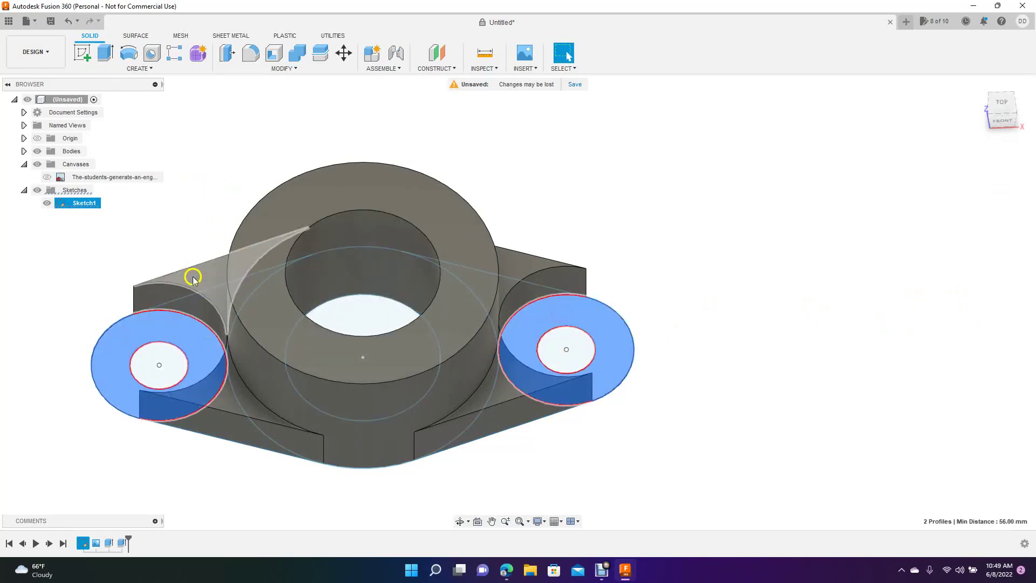
left_click(106, 54)
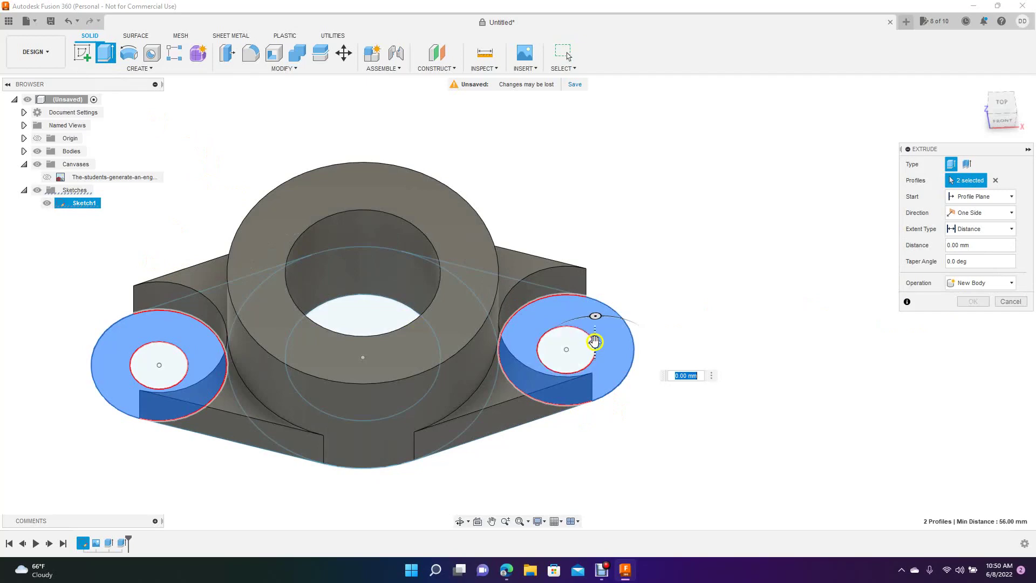
left_click_drag(594, 349, 598, 284)
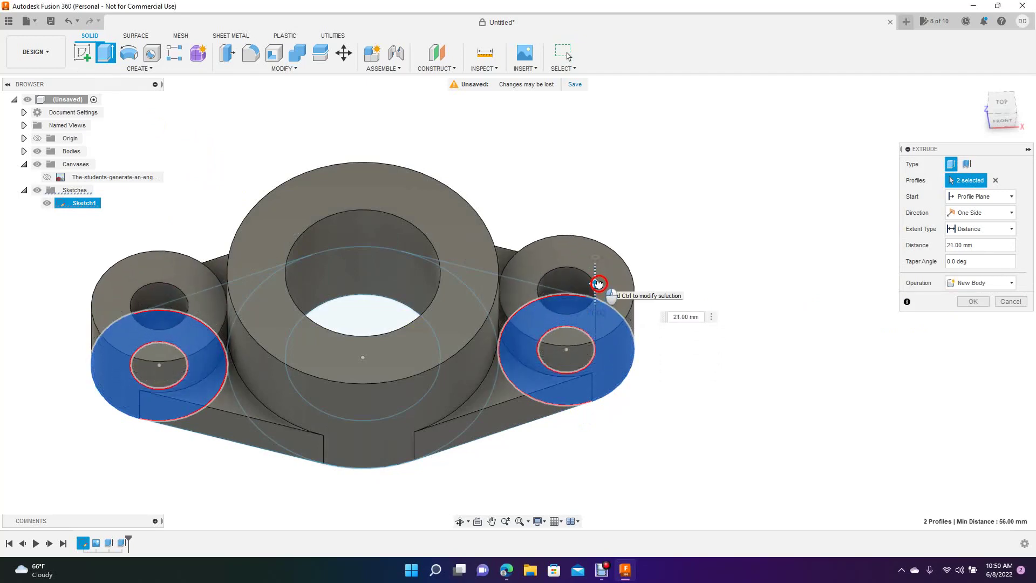
left_click(598, 283)
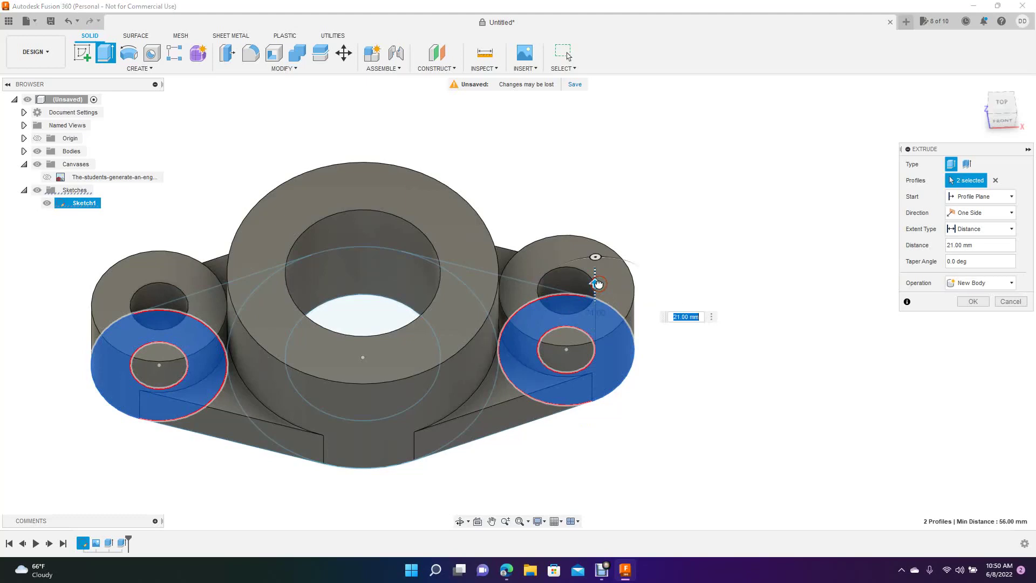
key("Return")
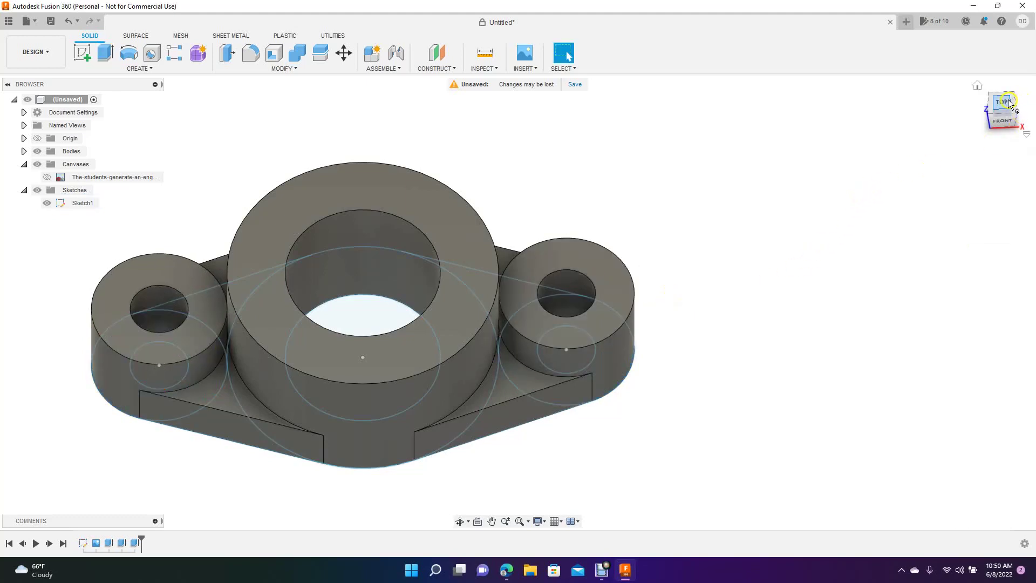
- Orbit the flange to an isometric view and dismiss the reference canvas options
left_click(993, 127)
left_click_drag(993, 127, 1002, 108)
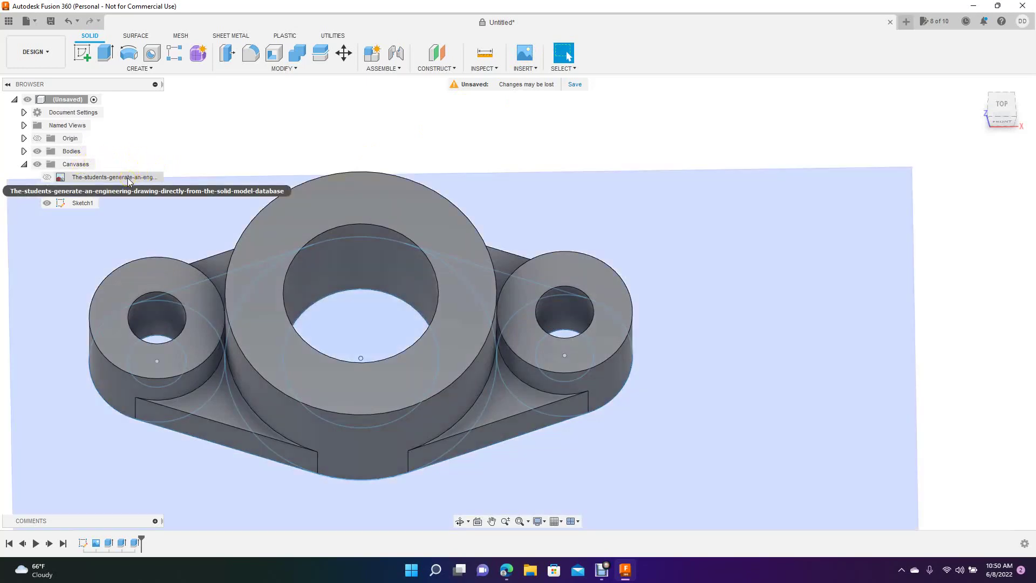
right_click(128, 180)
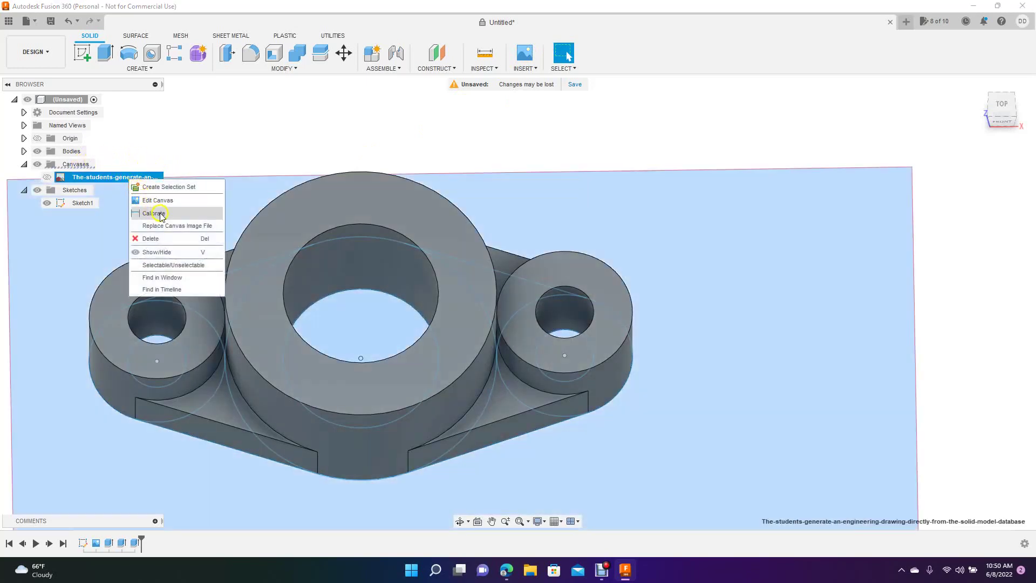
left_click(211, 150)
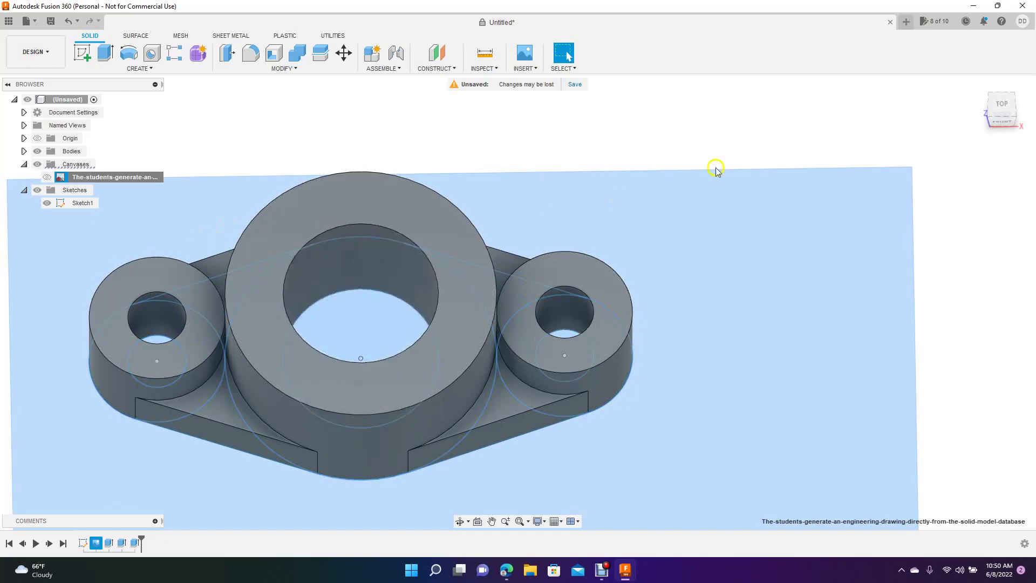
left_click(881, 141)
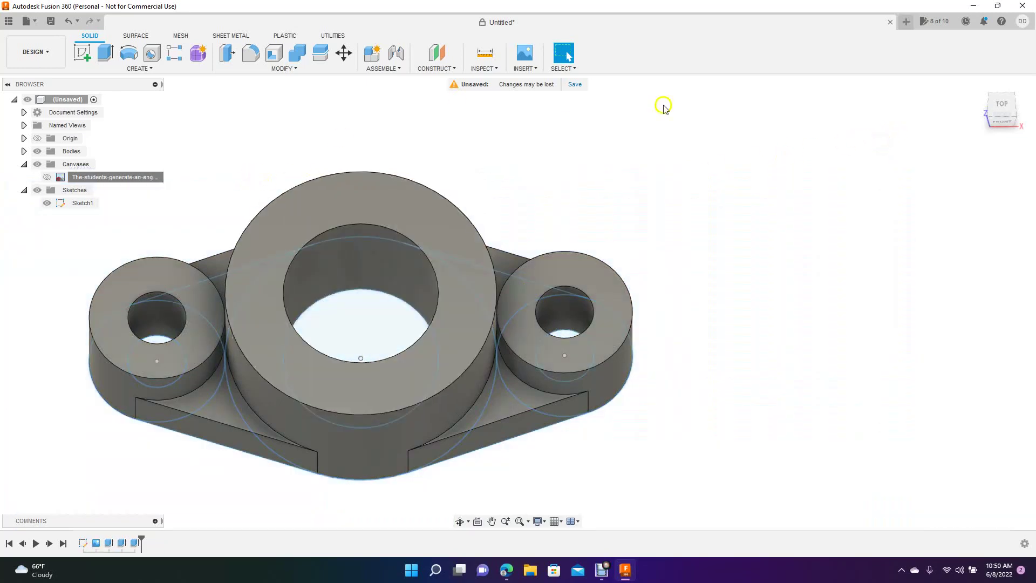
- Reorient the model to a new angle and bring up the constant-radius Fillet dialog
right_click(1001, 102)
left_click(1002, 81)
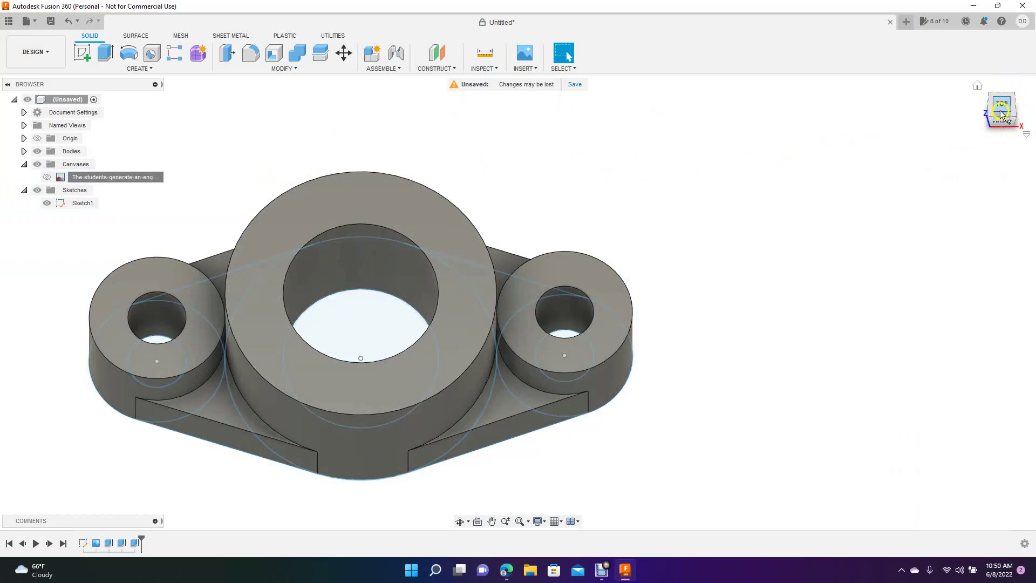
mouse_move(1000, 106)
left_mouse_down()
mouse_move(996, 72)
mouse_move(1017, 66)
mouse_move(979, 101)
mouse_move(999, 163)
mouse_move(1011, 101)
mouse_move(1001, 62)
mouse_move(978, 134)
left_mouse_up()
left_click(881, 205)
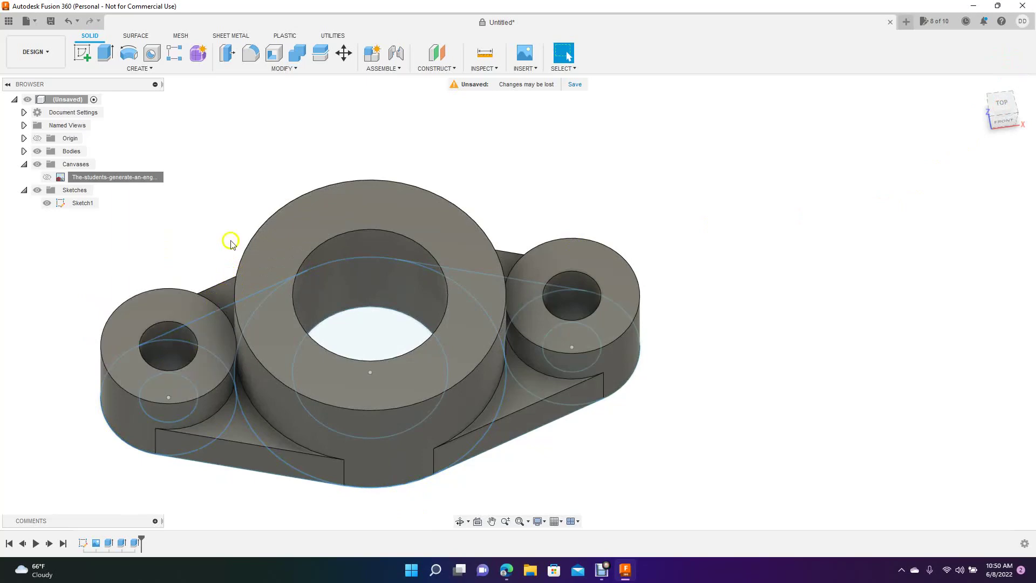
left_click(251, 54)
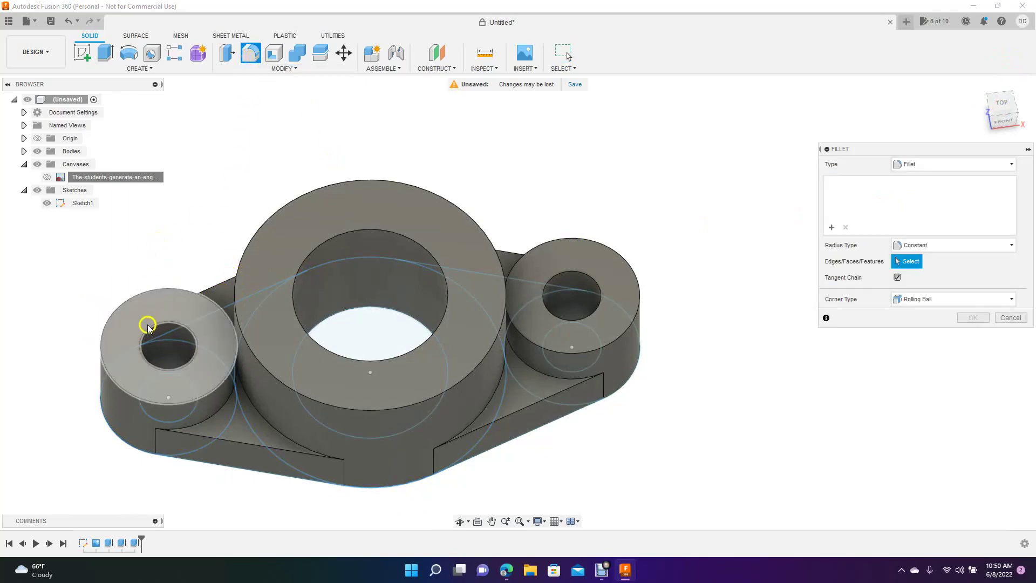
- Fillet the top outer edges of the left boss, central ring and right boss at 2 mm
left_click(130, 395)
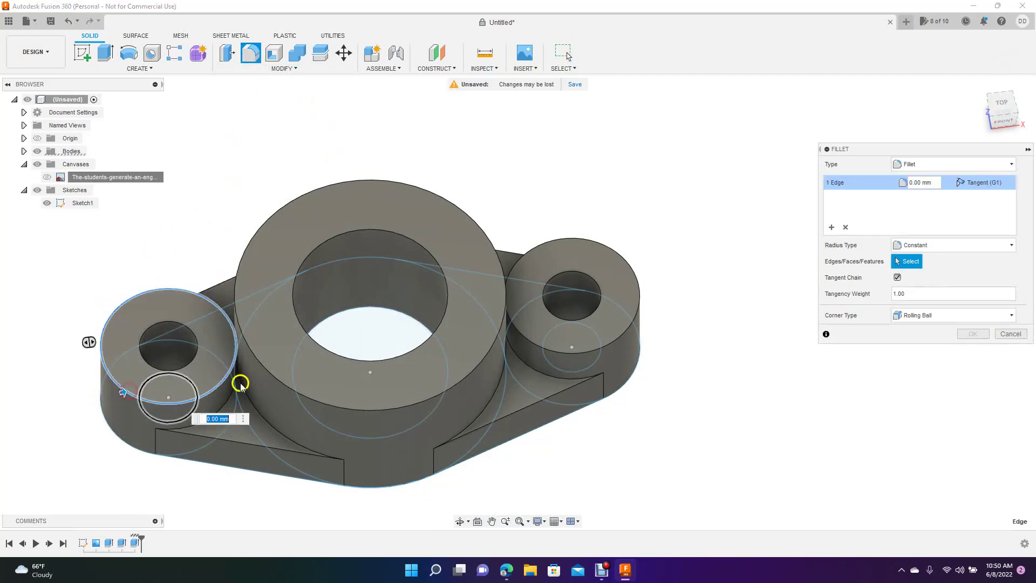
left_click(287, 387)
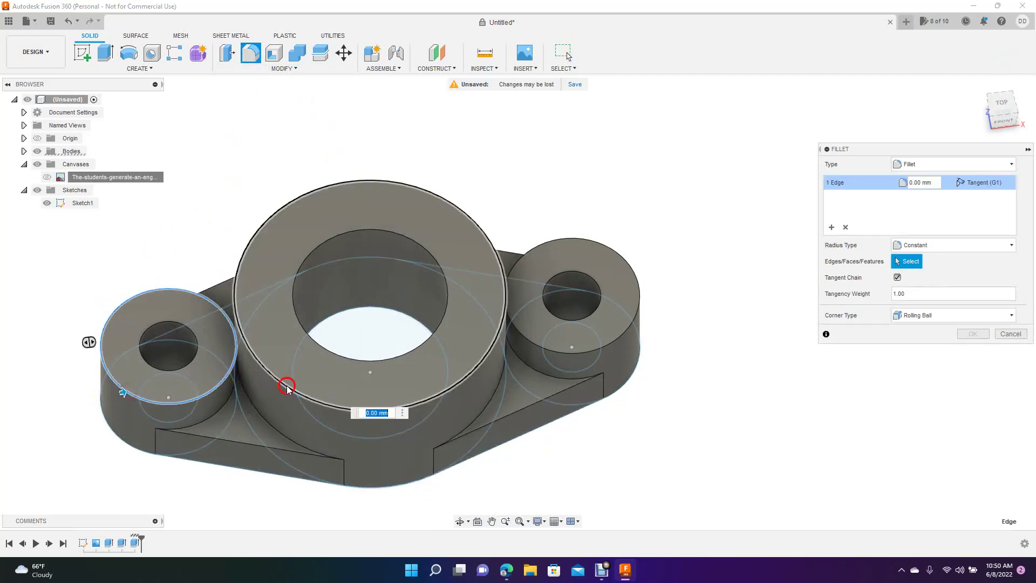
left_click(531, 345)
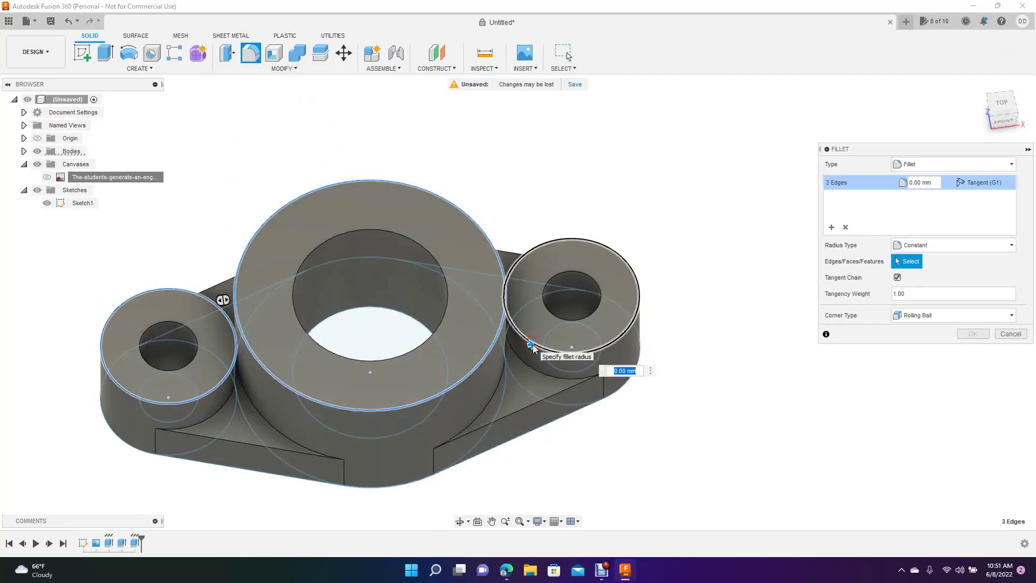
type("2")
key("Return")
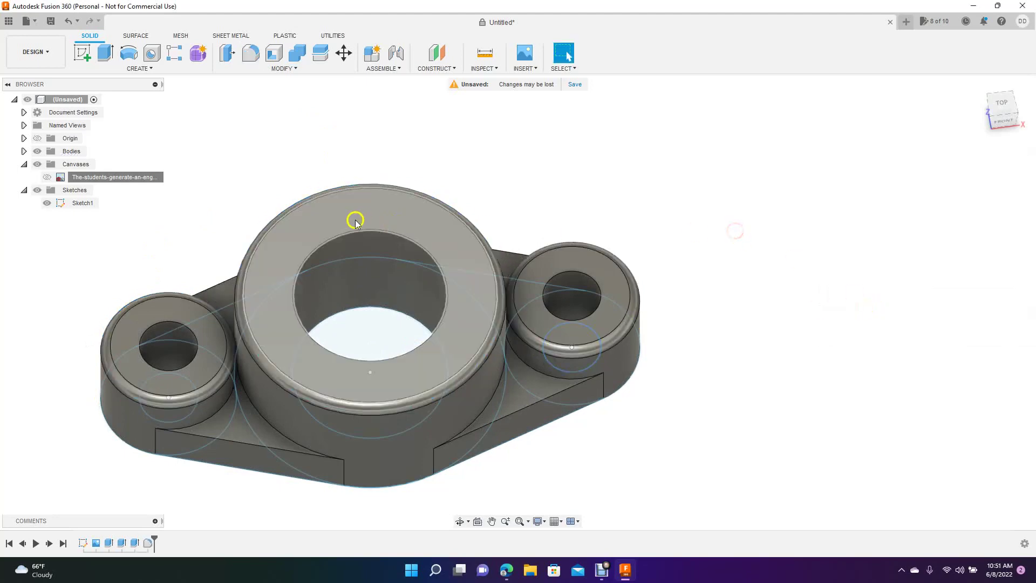
- Fillet the top edge of the central ring's hole at 2 mm
left_click(317, 250)
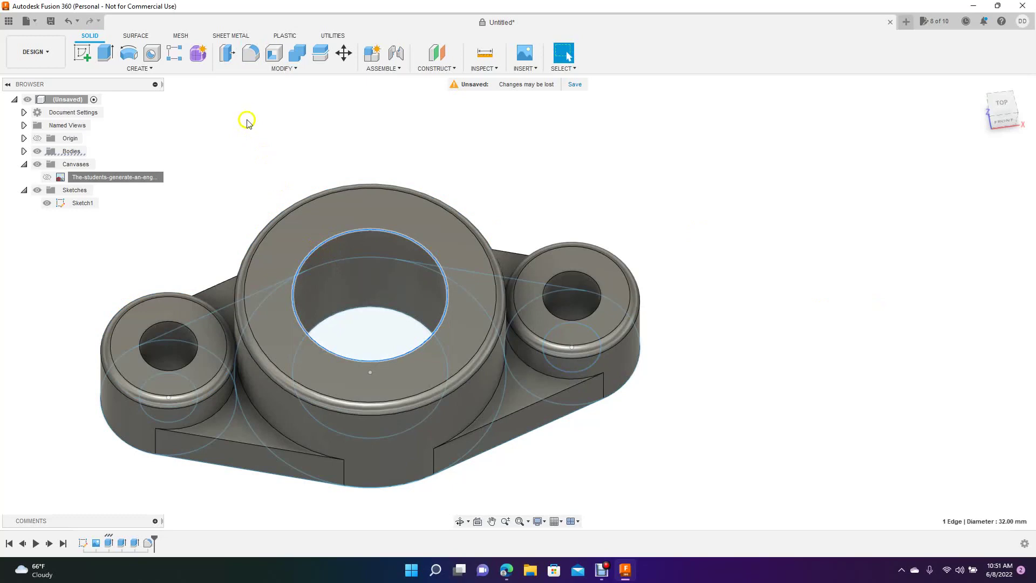
left_click(233, 56)
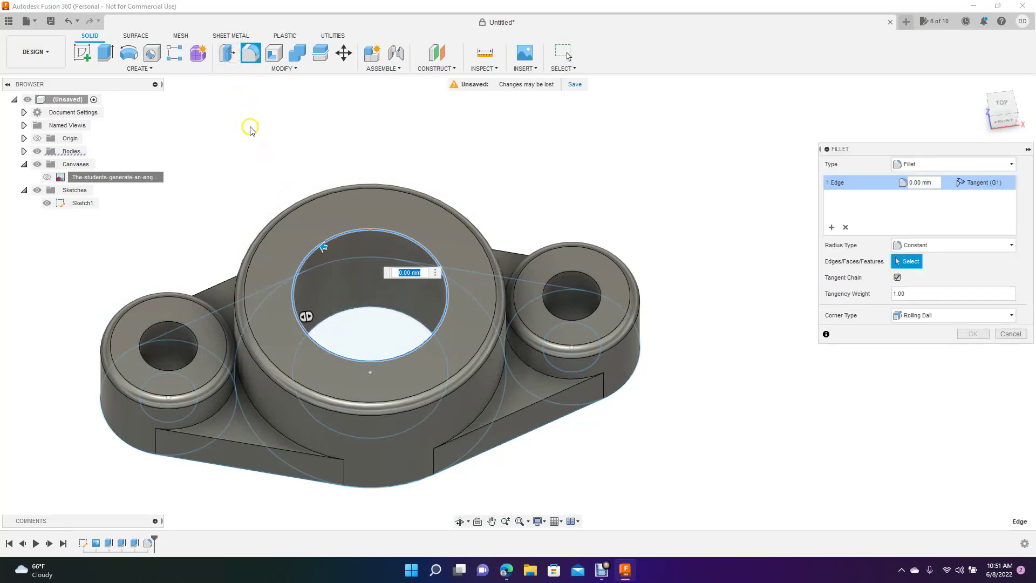
type("2")
key("Return")
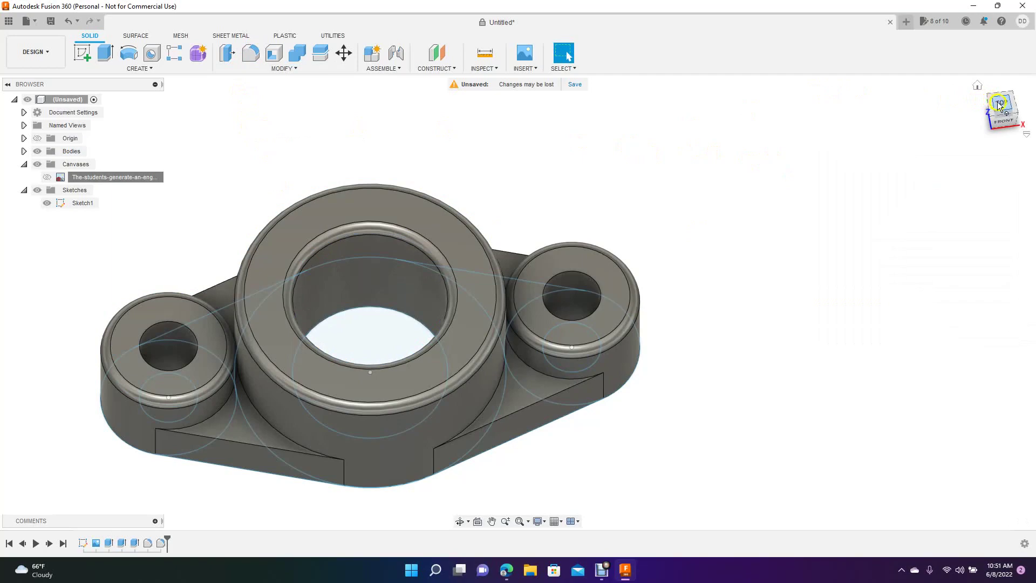
mouse_move(993, 101)
left_mouse_down()
mouse_move(950, 132)
mouse_move(945, 162)
mouse_move(973, 146)
mouse_move(985, 104)
left_mouse_up()
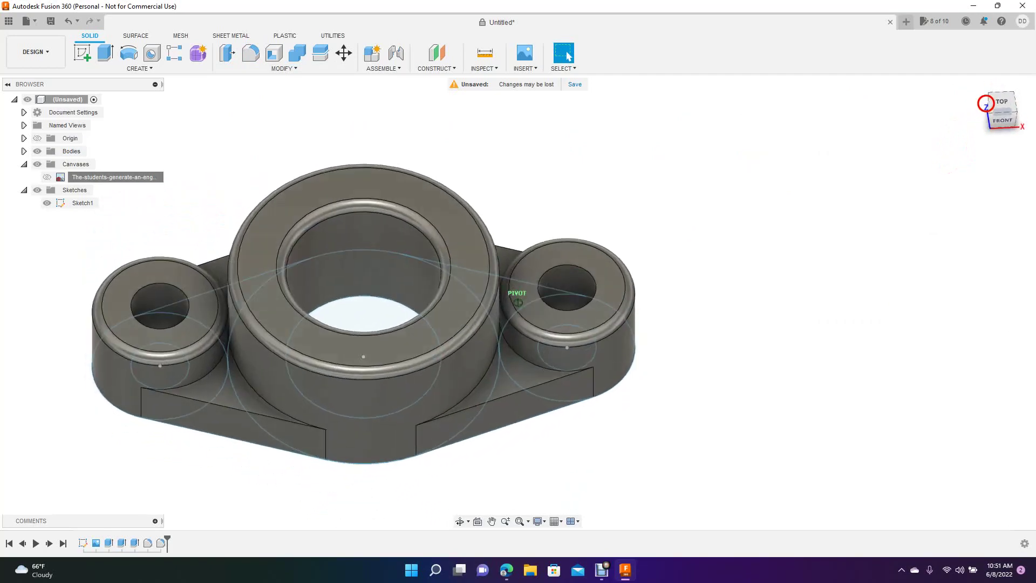
- Fillet the sloped top edges of the left and right front ribs, the right one at 1 mm
left_click(236, 409)
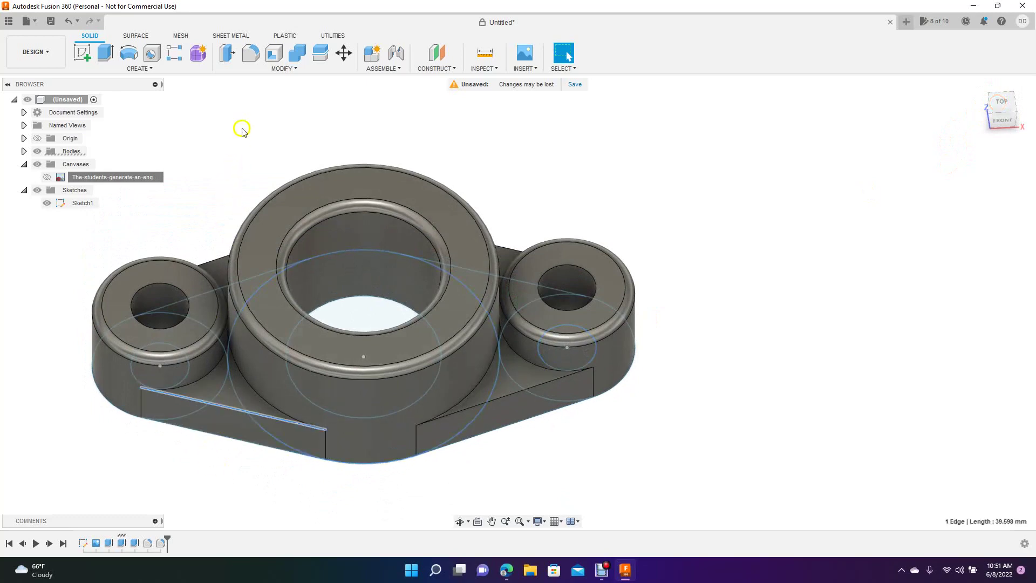
left_click(253, 54)
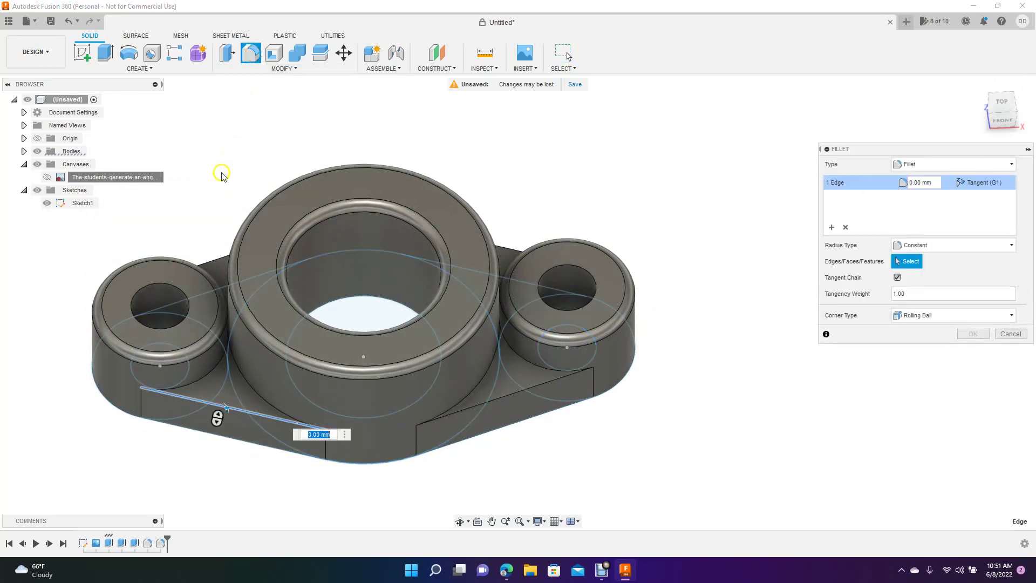
key("Return")
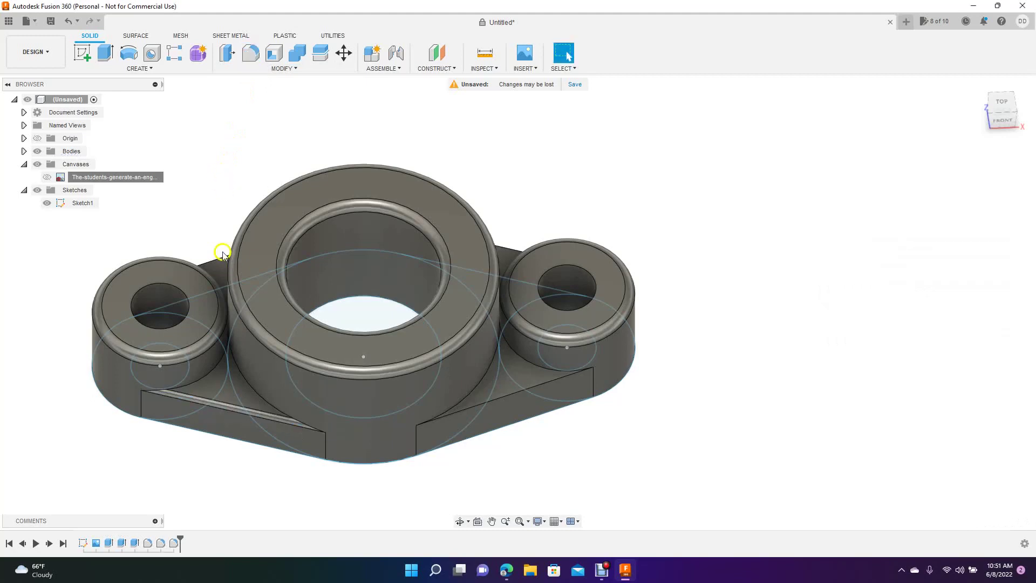
left_click(462, 412)
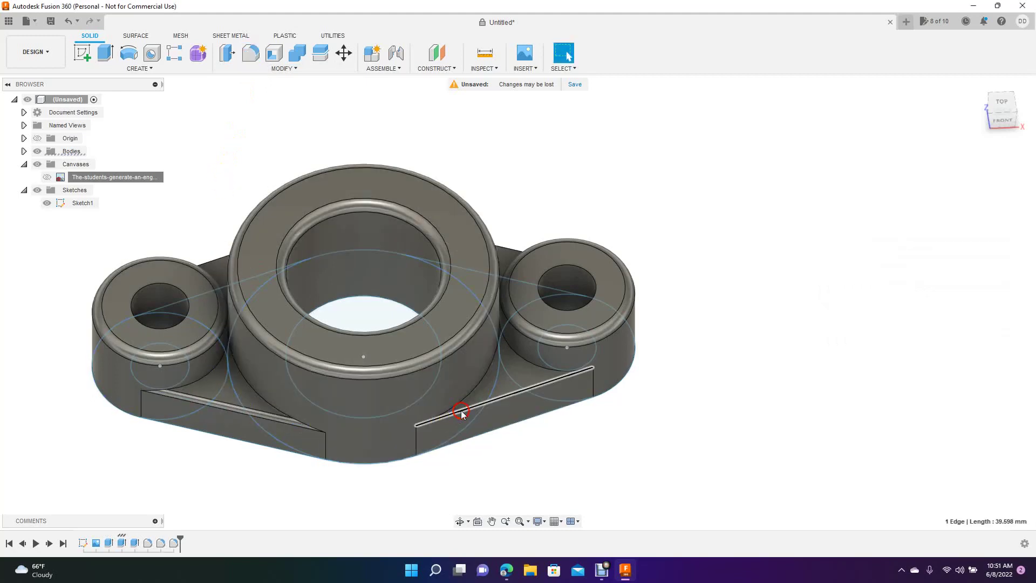
left_click(251, 54)
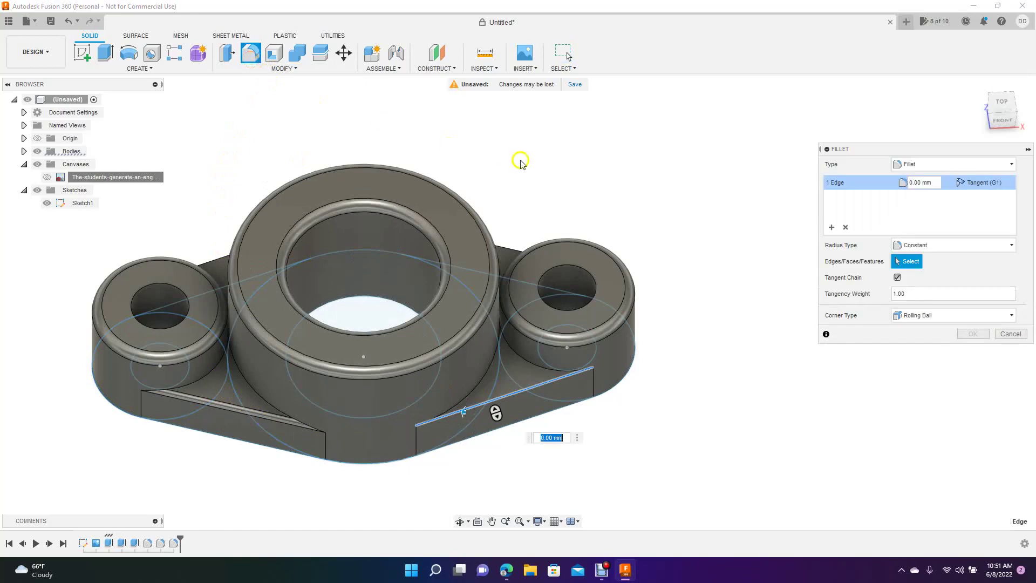
type("1")
key("Return")
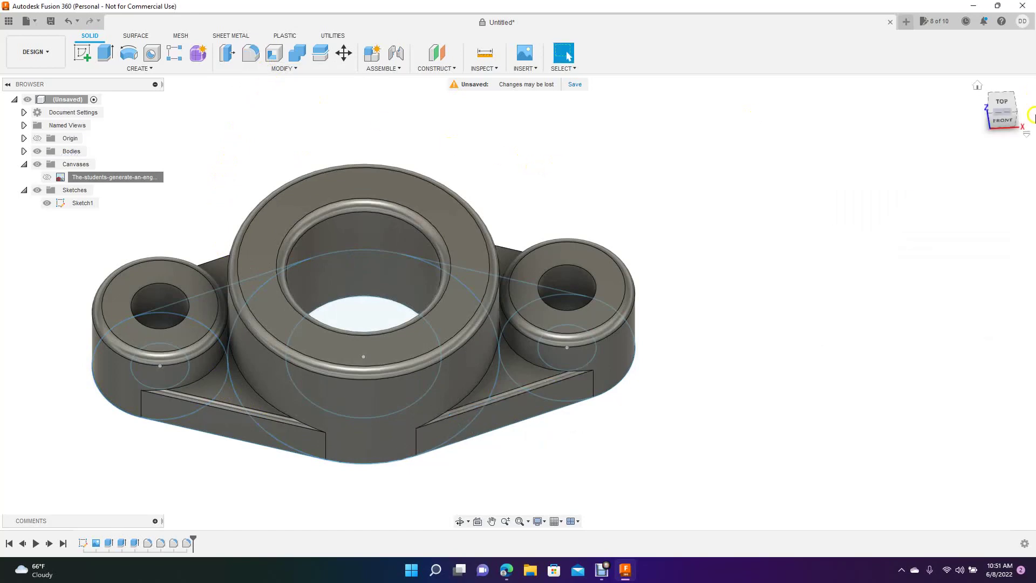
left_click_drag(1005, 99, 995, 154)
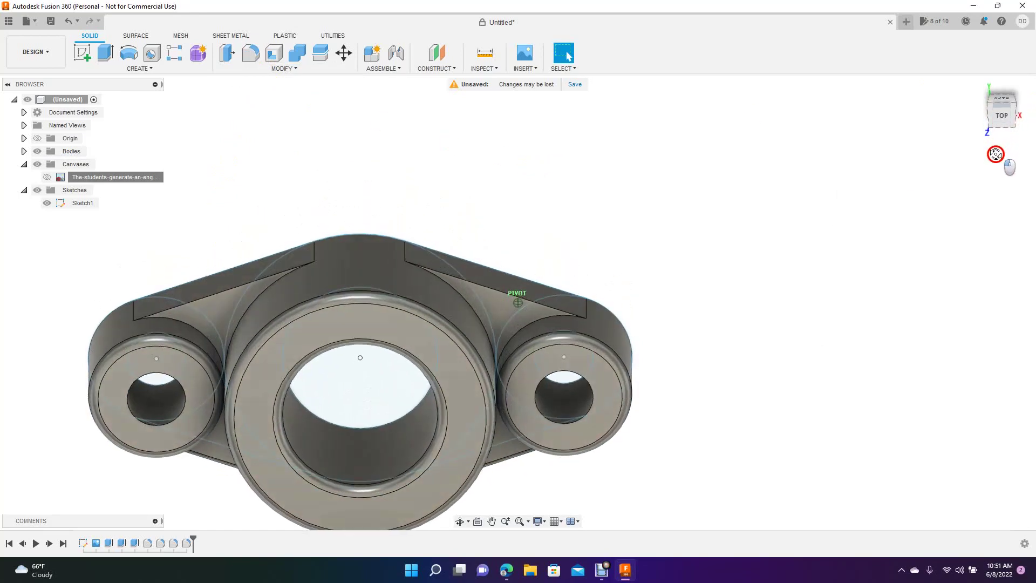
- Fillet the sloped top edges of the left and right rear ribs together
left_click(250, 54)
left_click(213, 290)
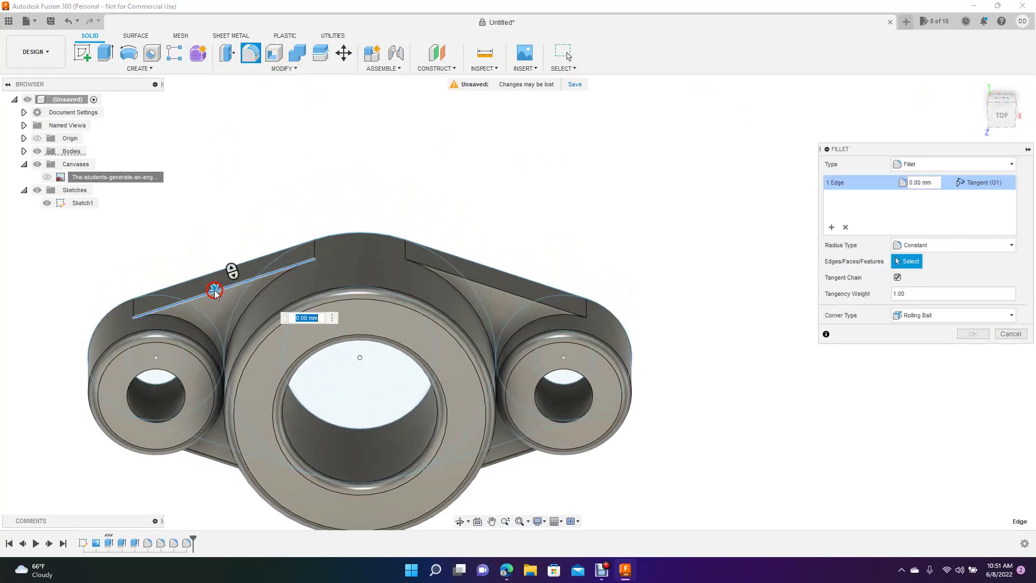
left_click(493, 289)
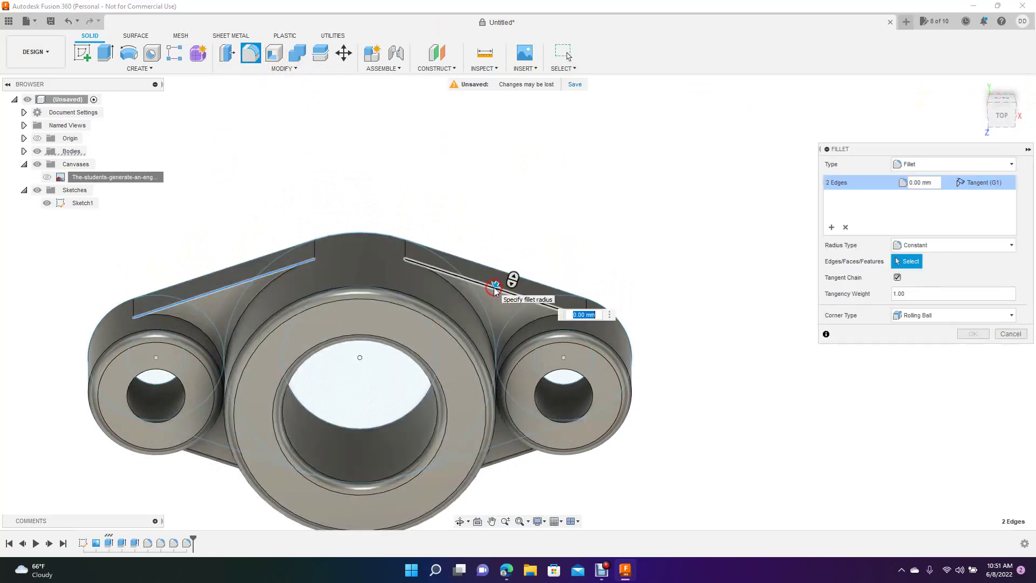
key("Return")
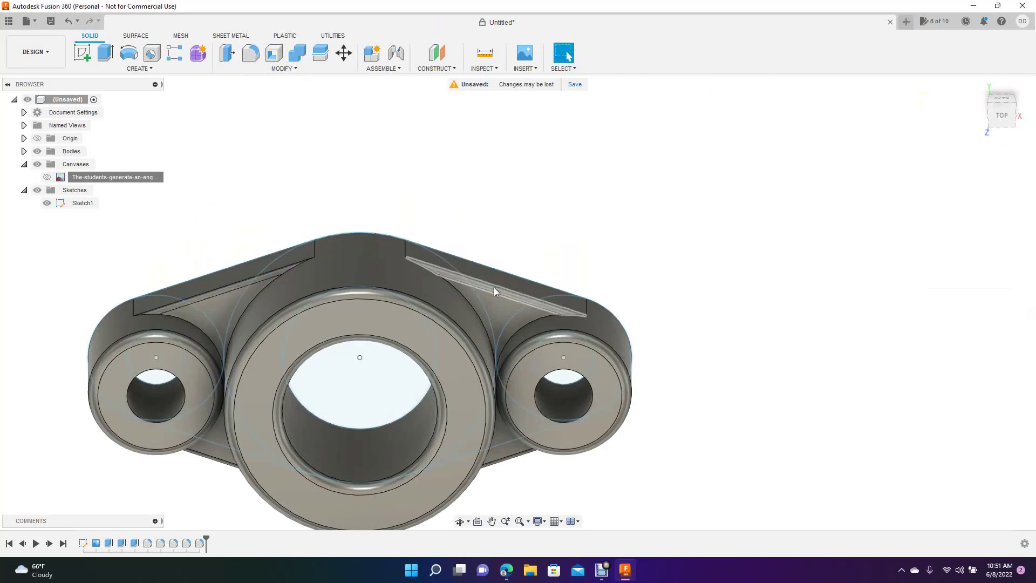
left_click(544, 296)
- Zoom to fit the whole model, view it from the top, then orbit to an angle
left_click(392, 226)
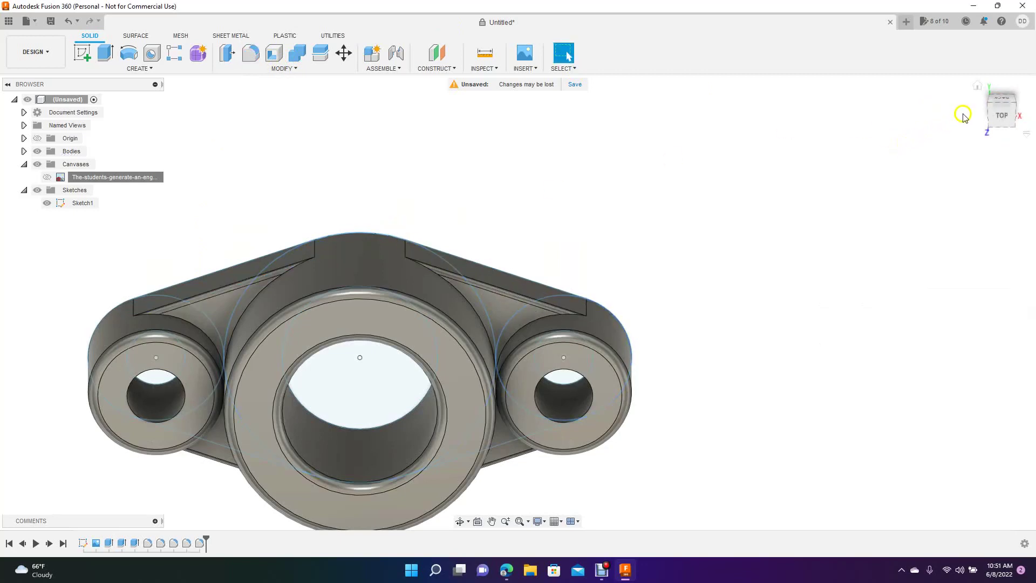
left_click(527, 522)
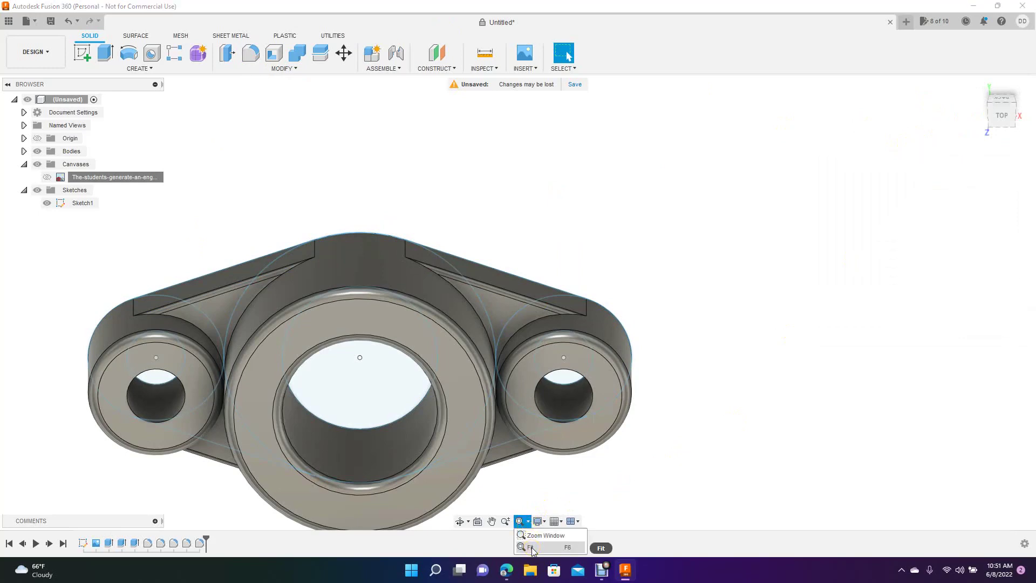
left_click(531, 547)
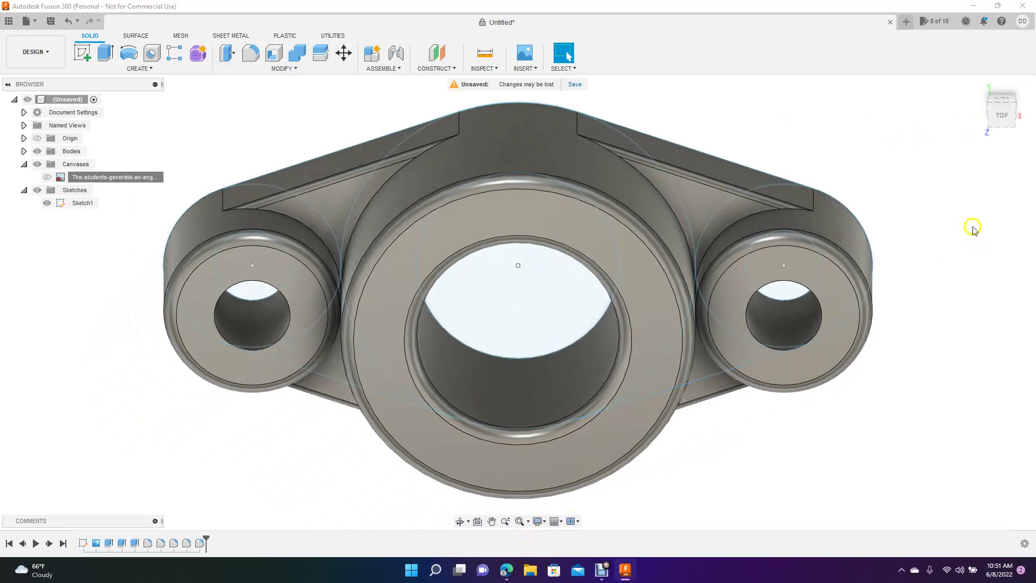
left_click(1004, 115)
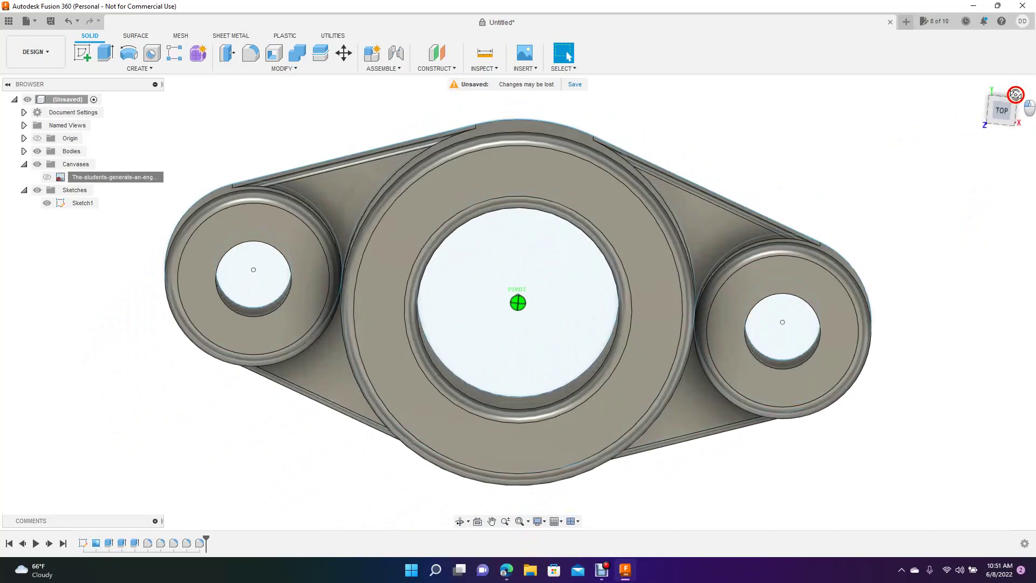
mouse_move(1004, 113)
left_mouse_down()
mouse_move(1017, 64)
mouse_move(1026, 83)
mouse_move(16, 102)
mouse_move(33, 92)
mouse_move(5, 86)
mouse_move(1027, 65)
left_mouse_up()
- Reset the flange to an angled front view showing bosses, ring and ribs
left_click(918, 179)
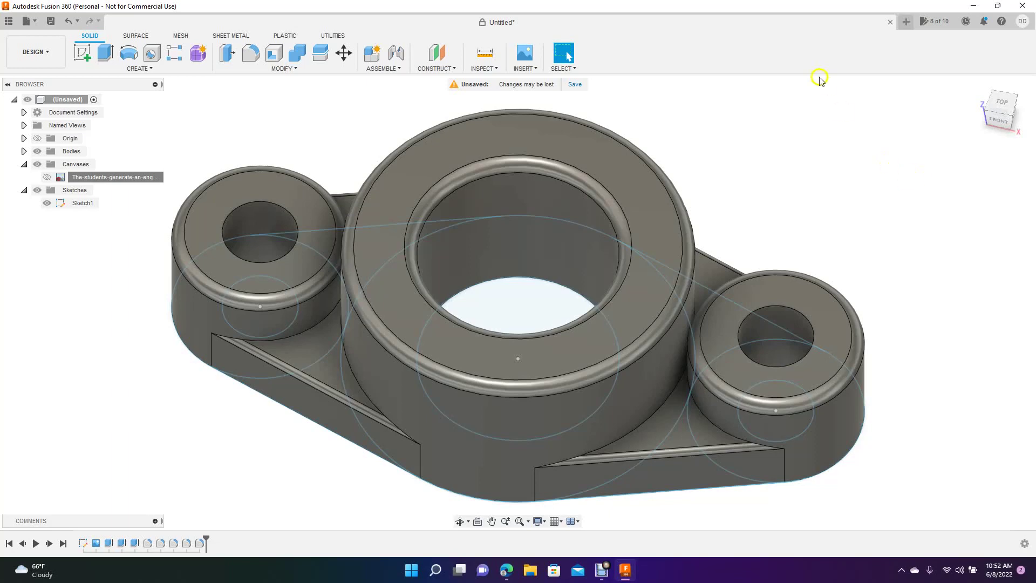
- Fillet the top edges of the left and right boss holes together
left_click(252, 55)
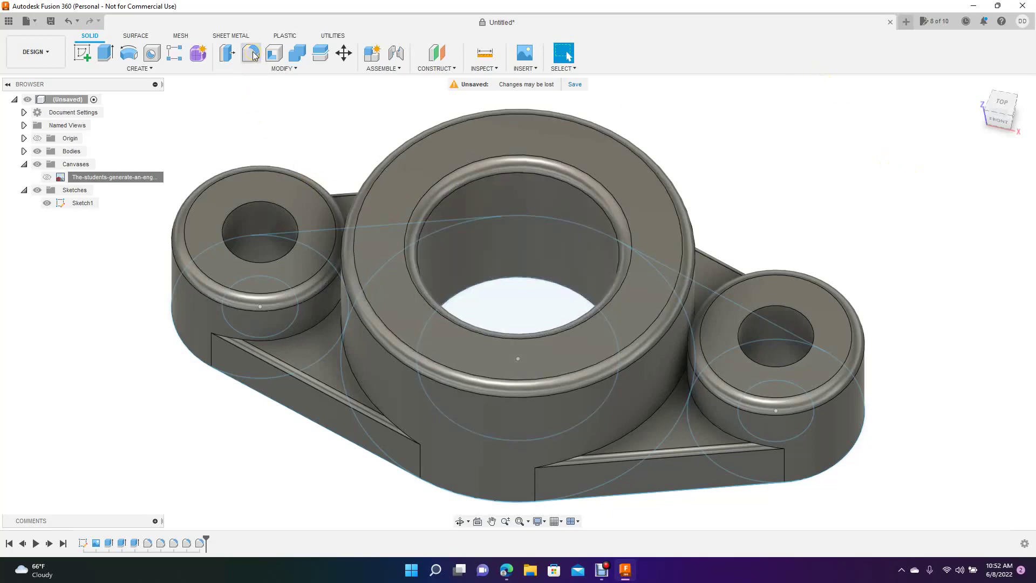
left_click(244, 210)
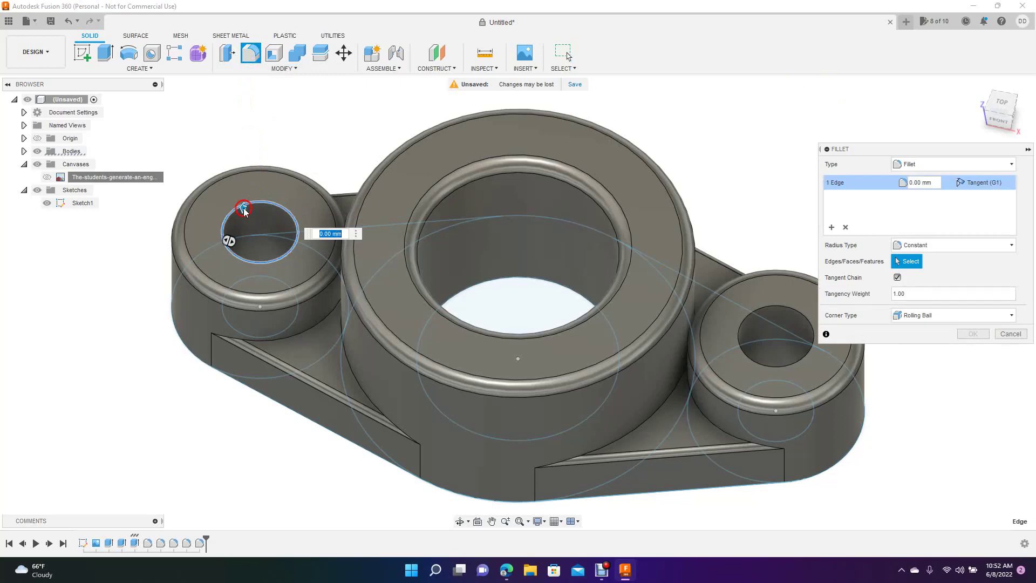
left_click(758, 316)
key("Escape")
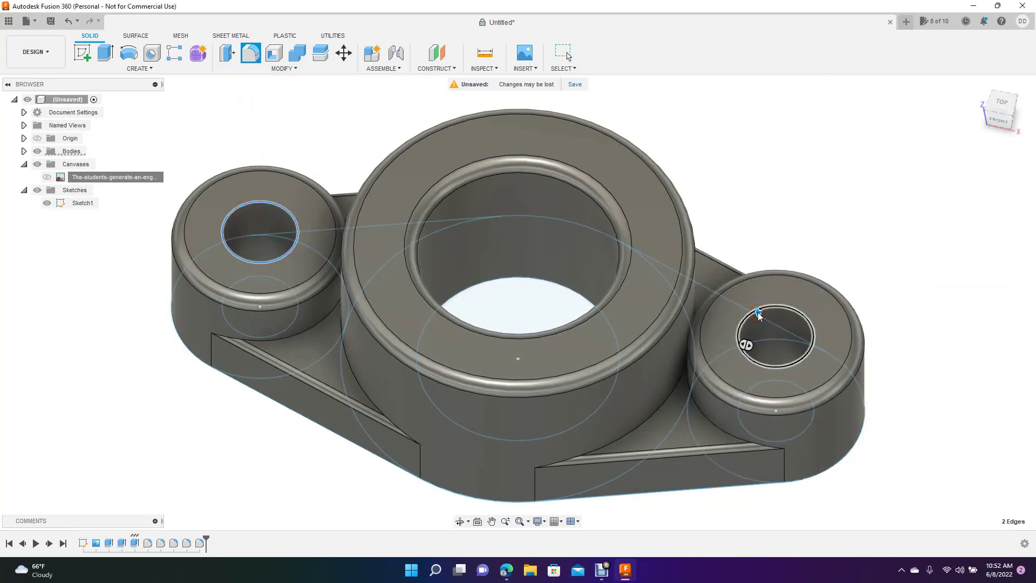
left_click(844, 225)
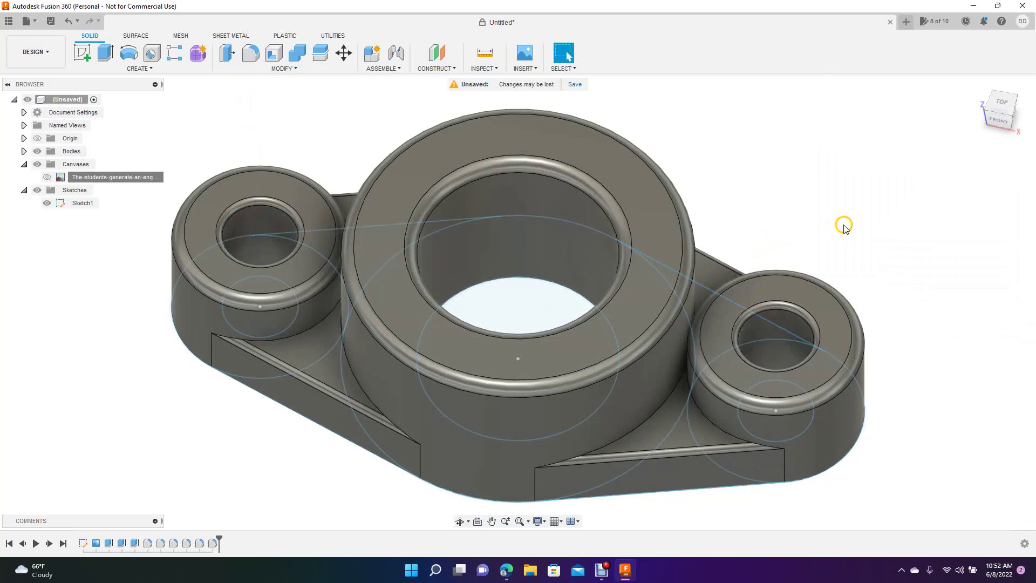